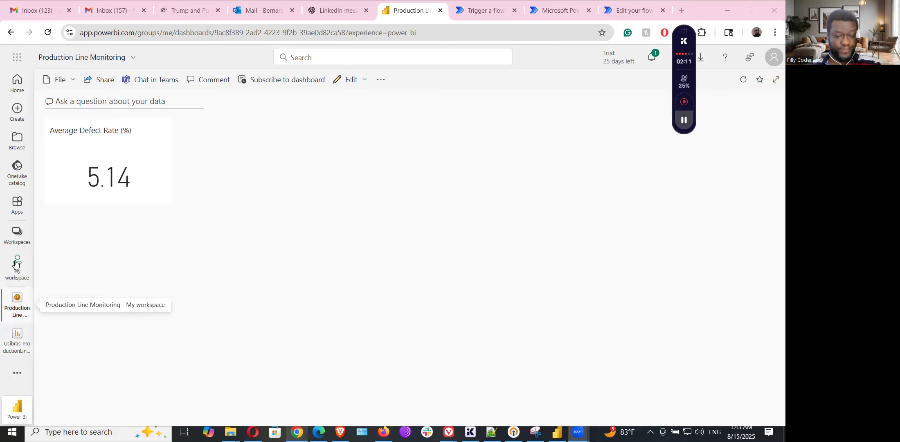
# Step: Open the Usibras_ProductionLine_Dashboard report from the My workspace item list
pyautogui.click(16, 277)
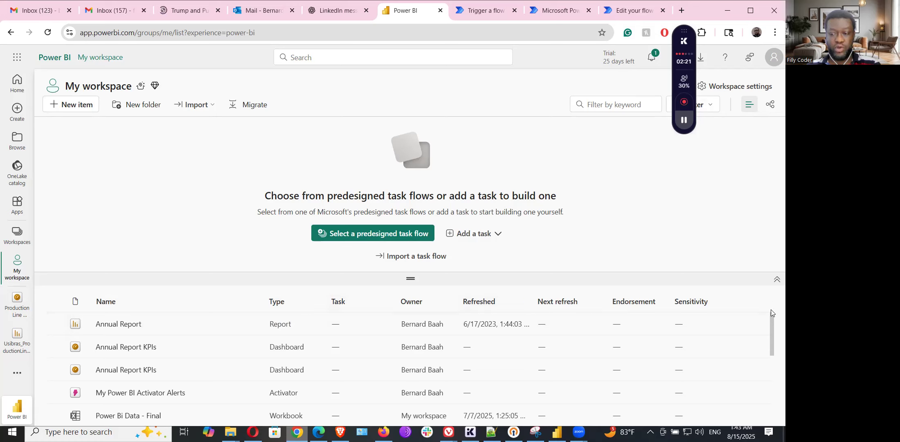
pyautogui.moveTo(770, 320); pyautogui.dragTo(766, 407)
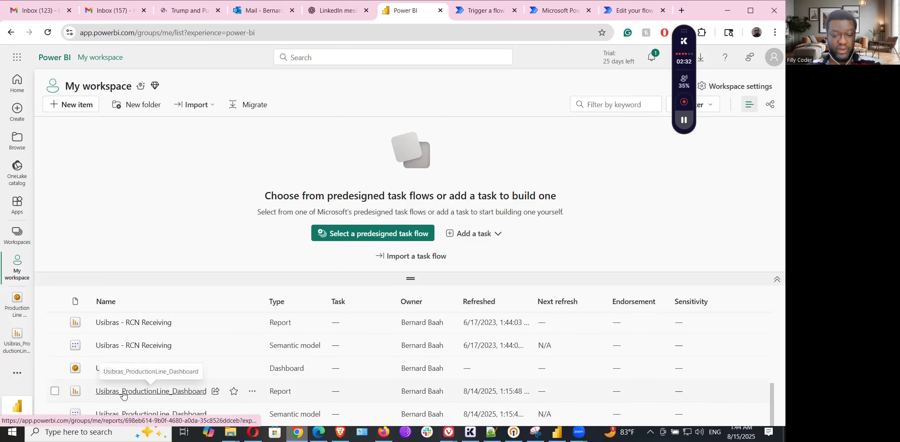
pyautogui.click(173, 391)
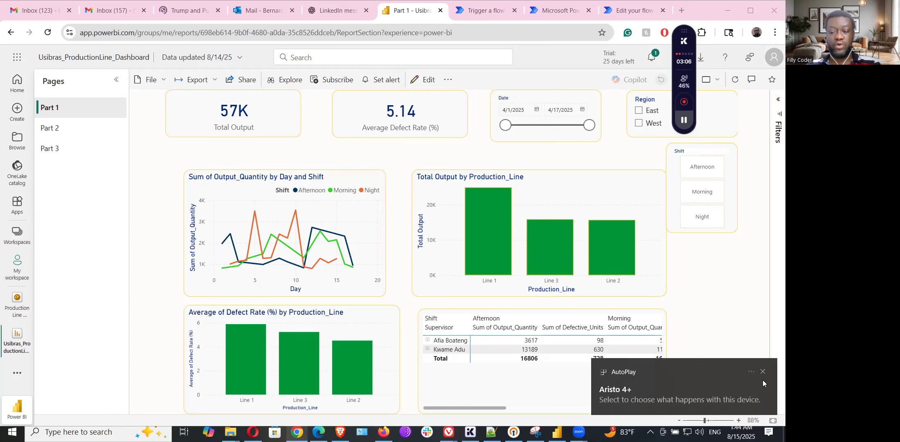
pyautogui.click(763, 372)
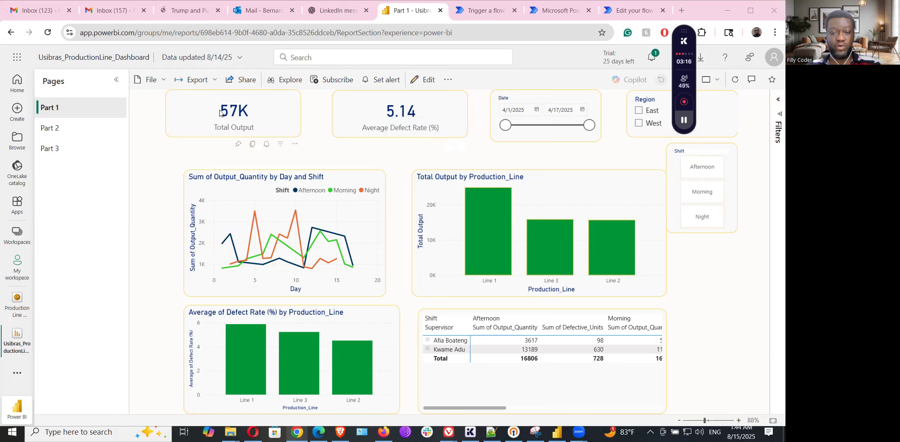
# Step: Pin the 57K Total Output card to the existing Production Line Monitoring dashboard
pyautogui.click(239, 145)
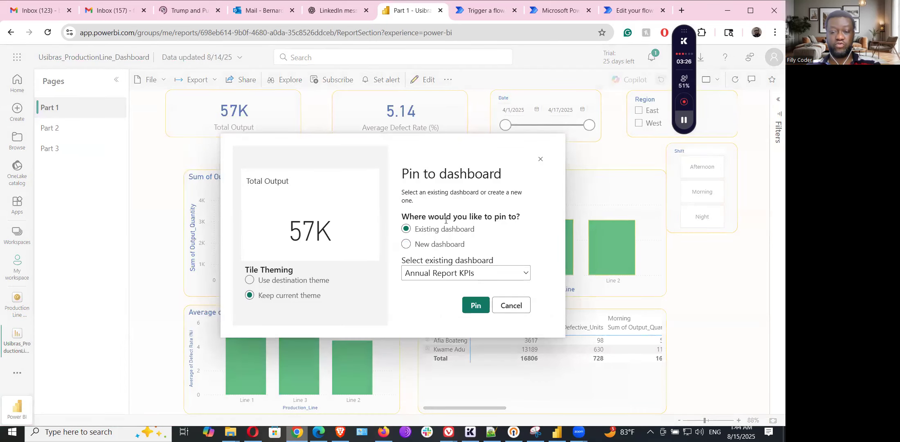
pyautogui.click(406, 244)
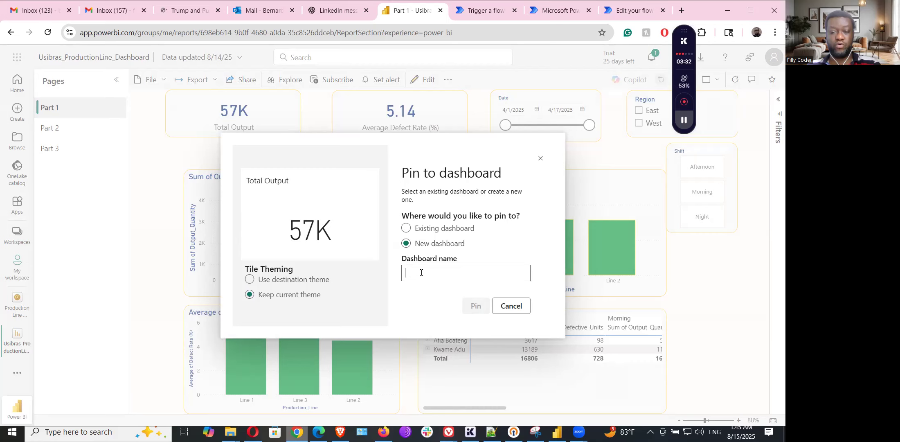
pyautogui.click(405, 228)
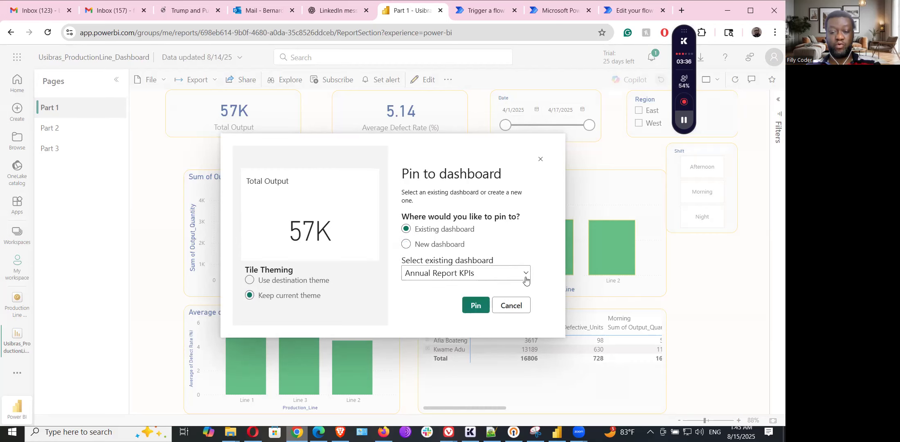
pyautogui.click(523, 276)
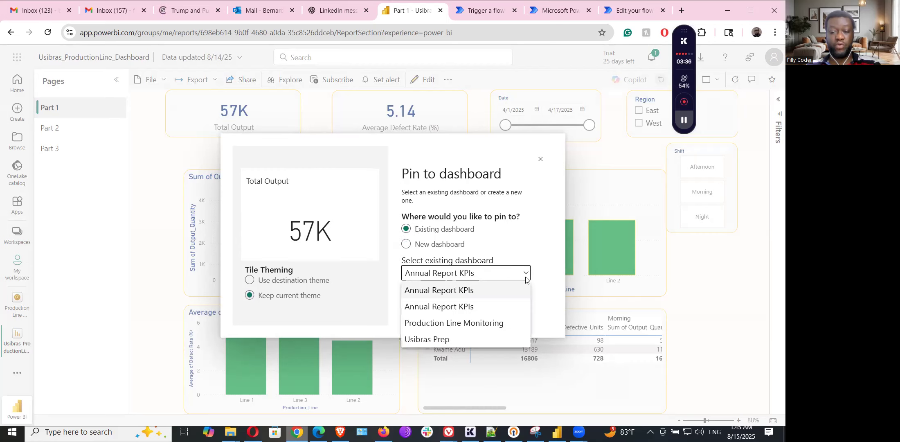
pyautogui.click(495, 324)
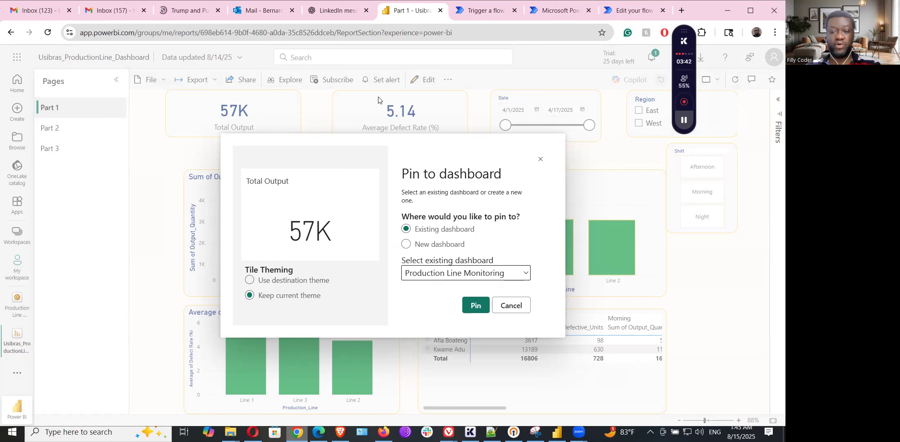
pyautogui.click(473, 306)
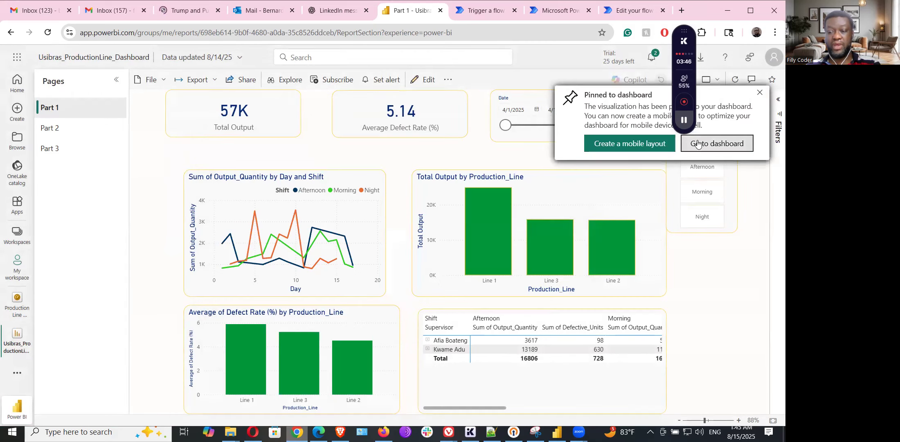
# Step: Go to the Production Line Monitoring dashboard and bring up the Average Defect Rate tile's options
pyautogui.click(701, 145)
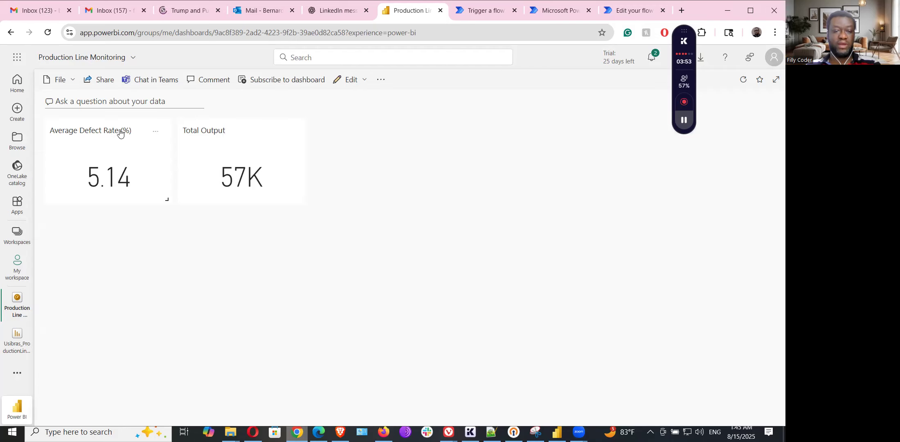
pyautogui.click(156, 133)
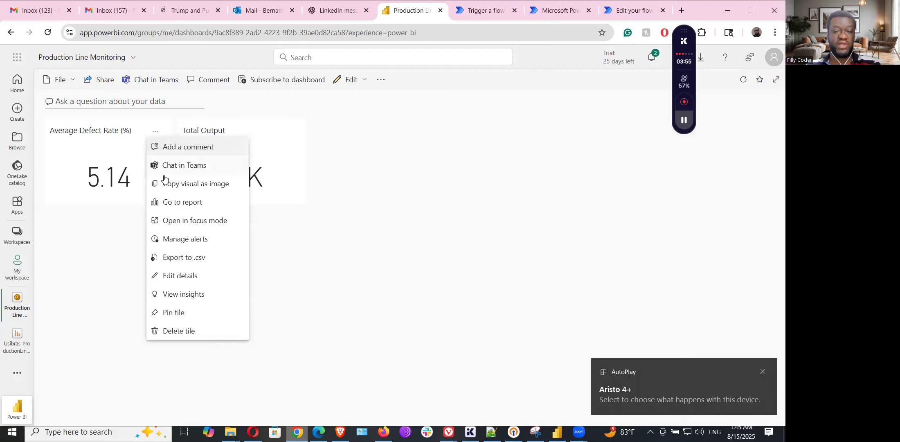
# Step: Review the Average Defect Rate (%) alert: above 5, at most every 24 hours, with email
pyautogui.click(362, 261)
pyautogui.click(159, 136)
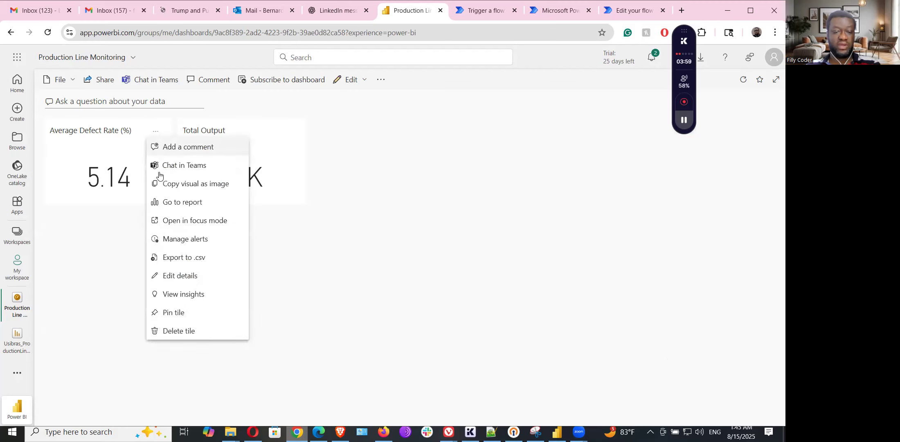
pyautogui.click(203, 244)
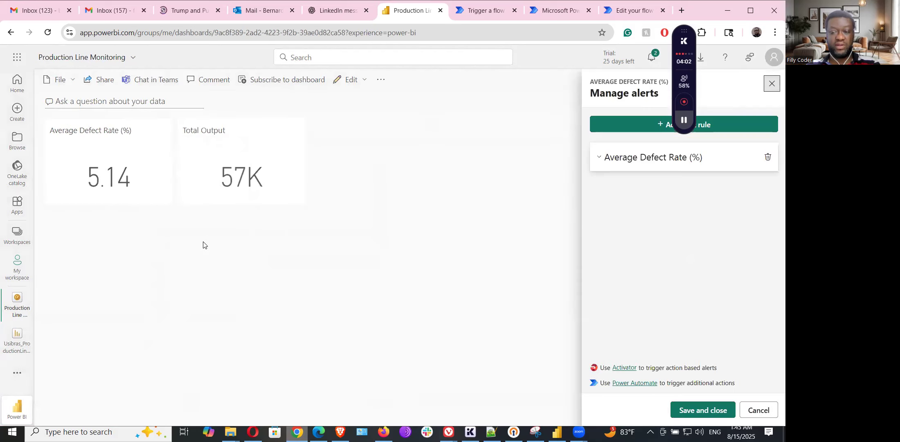
pyautogui.click(661, 162)
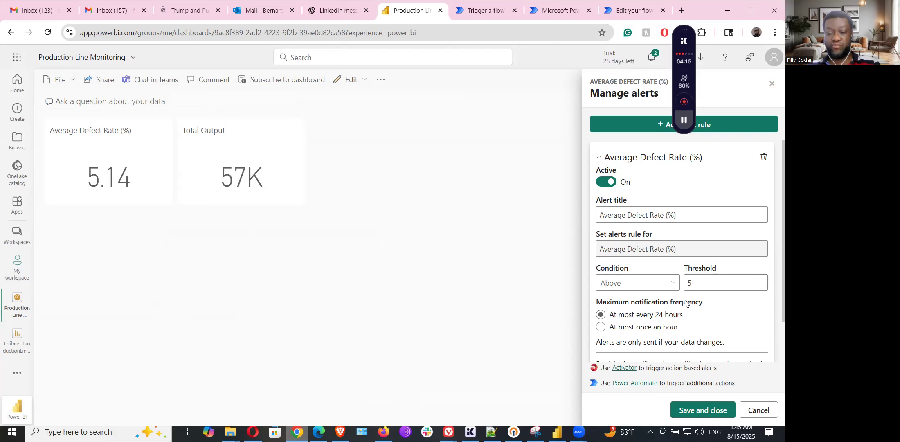
pyautogui.scroll(-1, 687, 303)
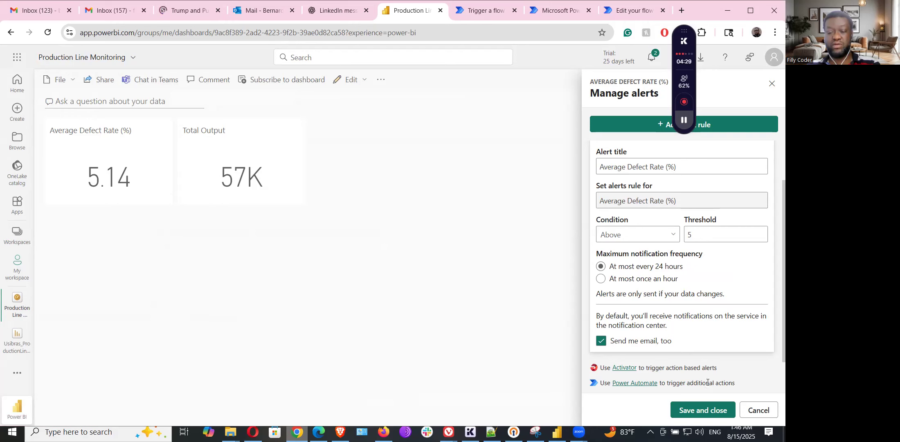
pyautogui.click(544, 12)
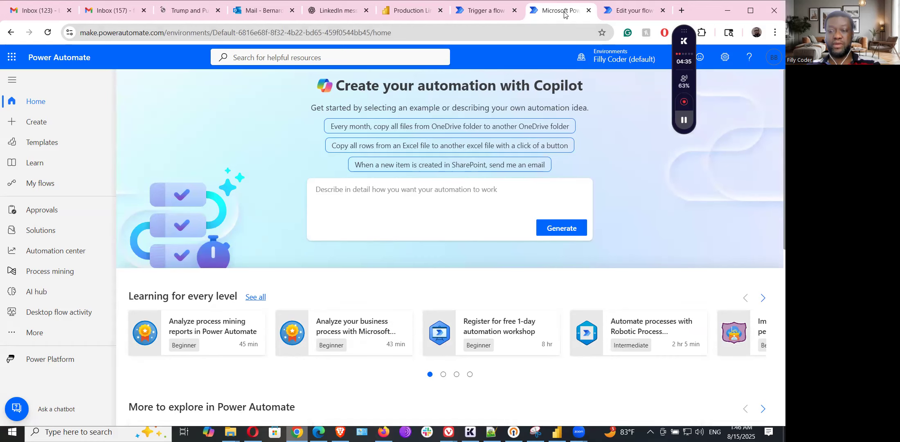
# Step: View the Defect Rate Alert flow's details in Power Automate, showing status On and one successful run
pyautogui.click(588, 10)
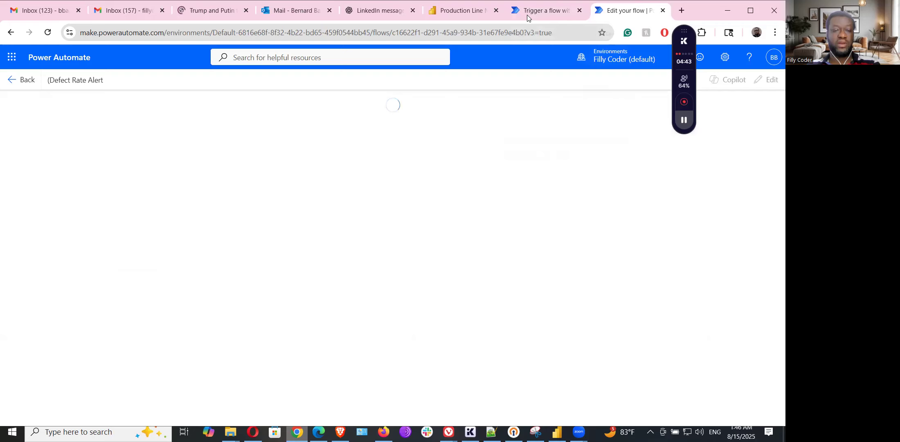
pyautogui.click(12, 81)
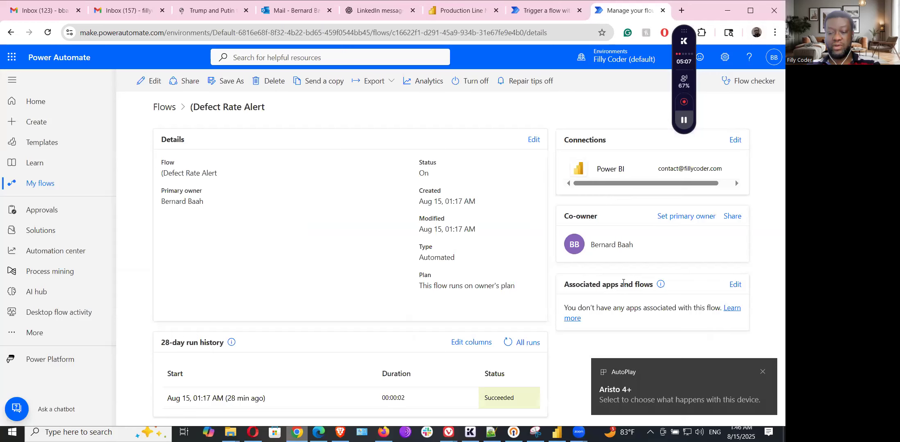
pyautogui.click(761, 372)
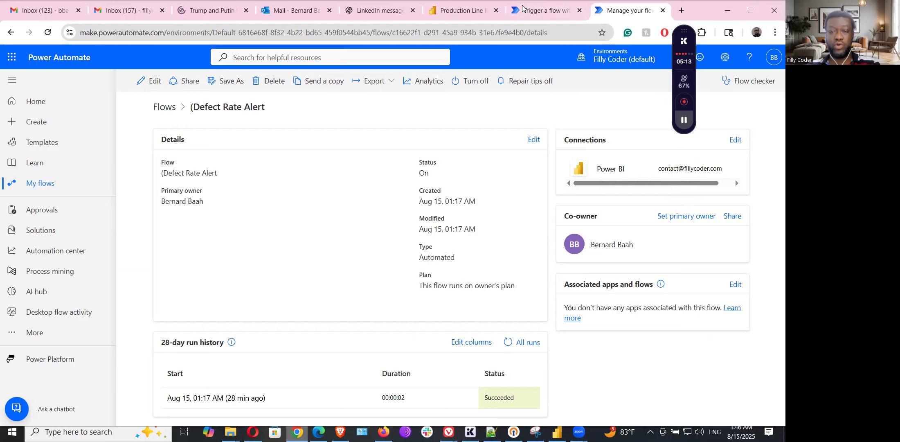
pyautogui.click(460, 10)
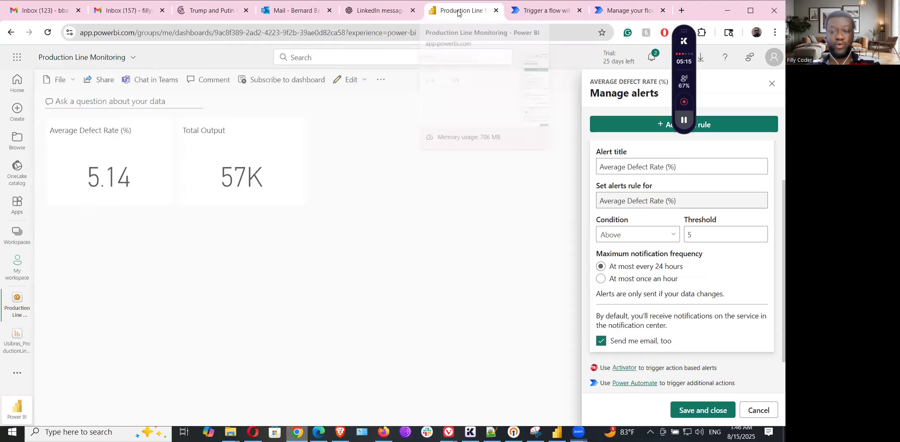
# Step: Close the defect rate alert pane and add a new alert rule on the Total Output tile
pyautogui.click(272, 143)
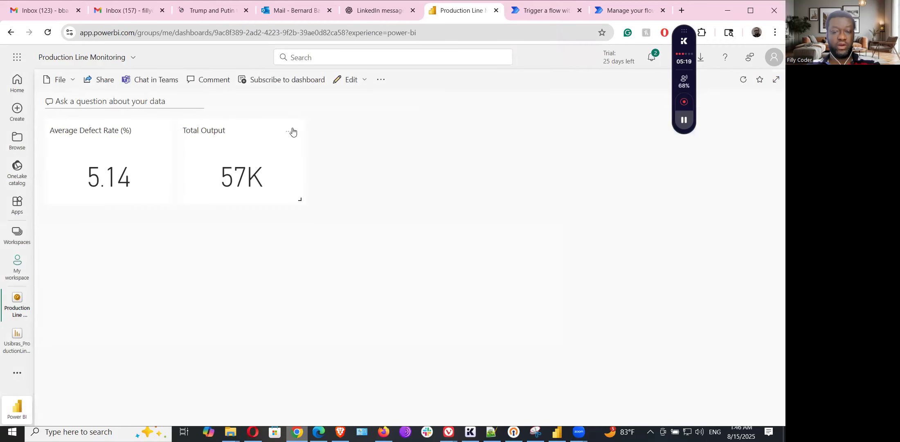
pyautogui.click(289, 131)
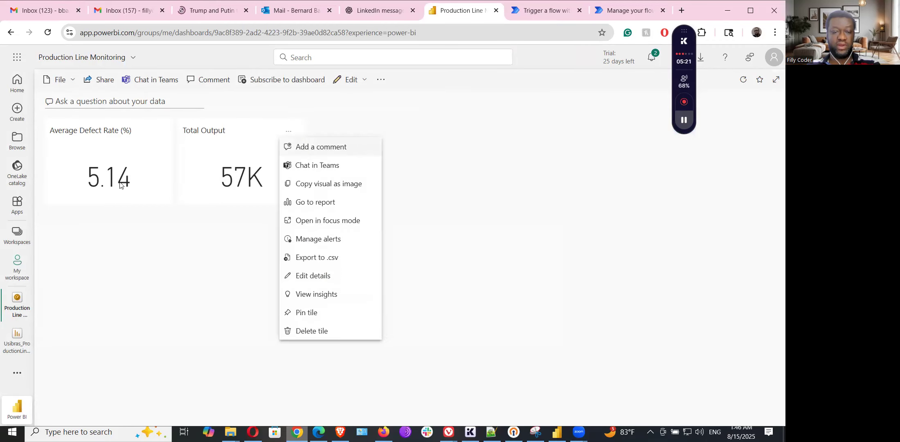
pyautogui.click(315, 242)
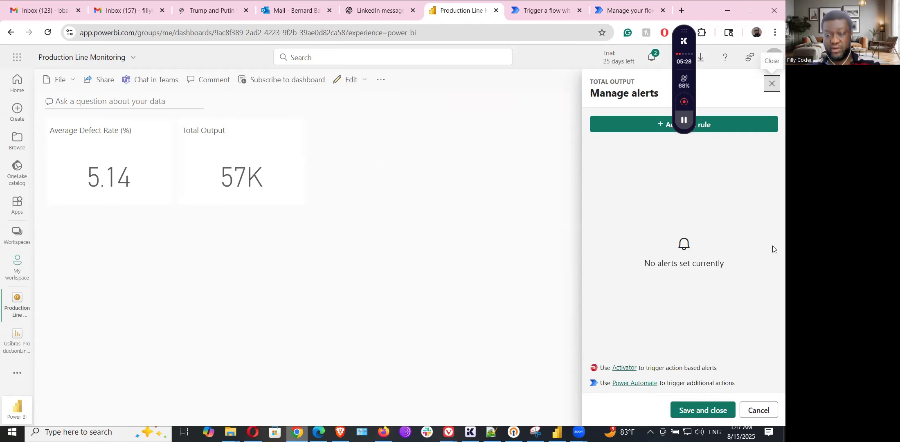
pyautogui.click(630, 132)
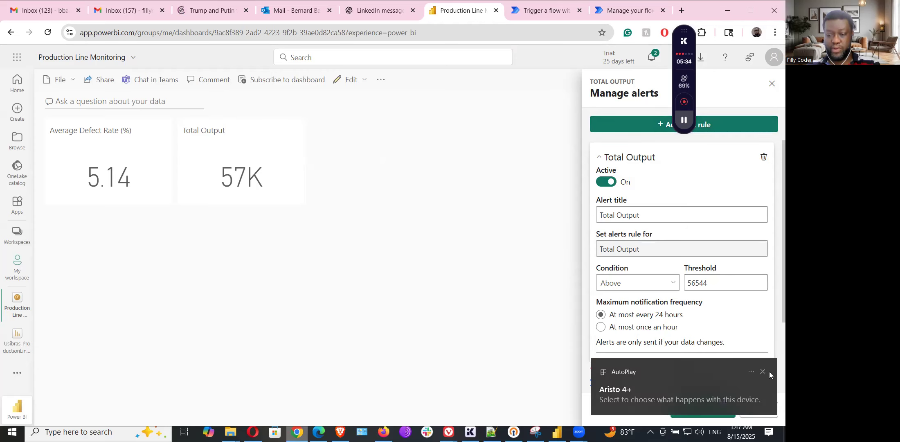
# Step: Set the Total Output alert threshold to 50000 with condition Below, and save it
pyautogui.click(763, 371)
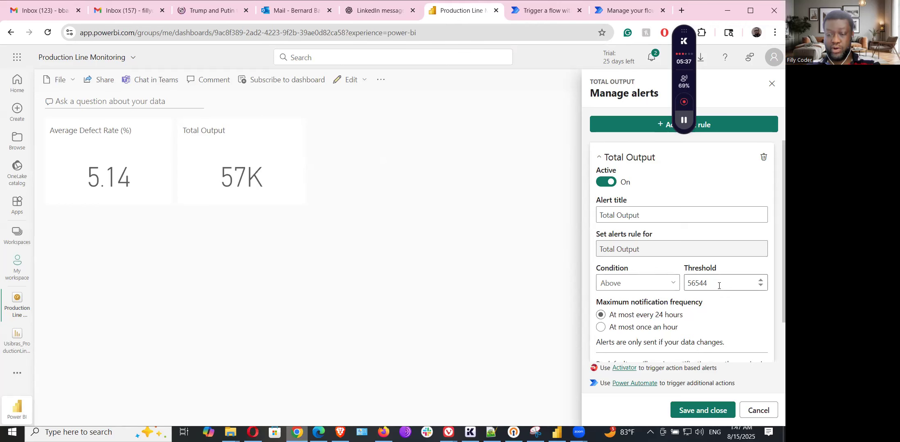
pyautogui.moveTo(719, 285); pyautogui.dragTo(653, 275)
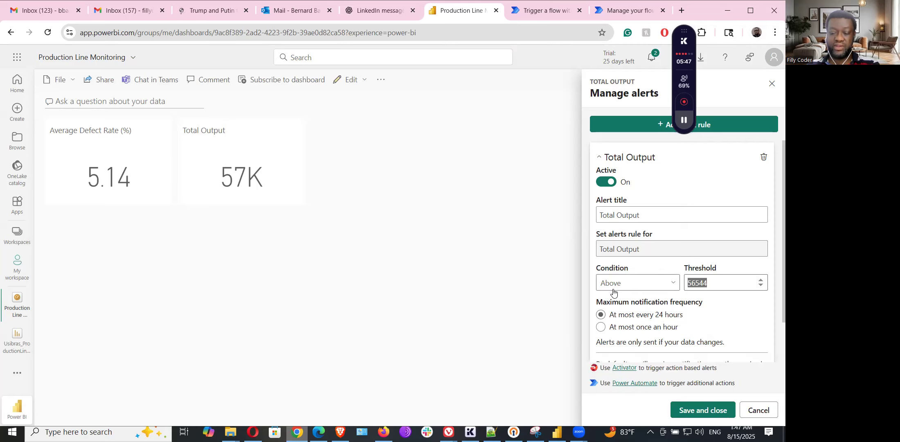
pyautogui.write('50000')
pyautogui.click(628, 288)
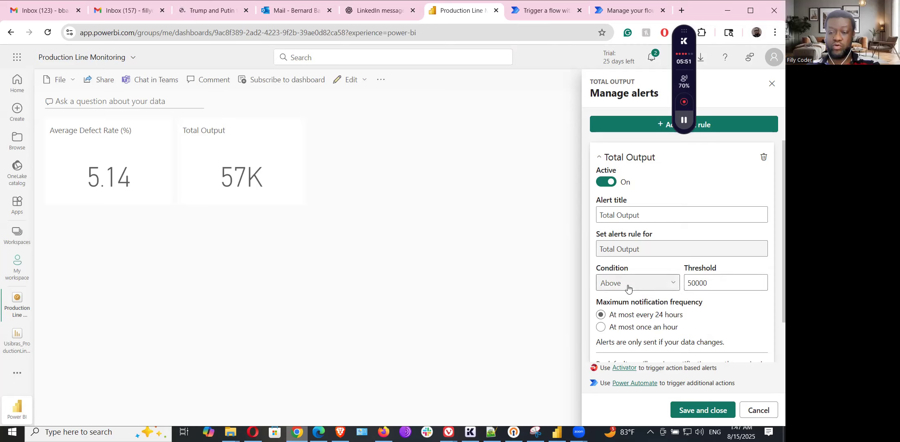
pyautogui.click(613, 318)
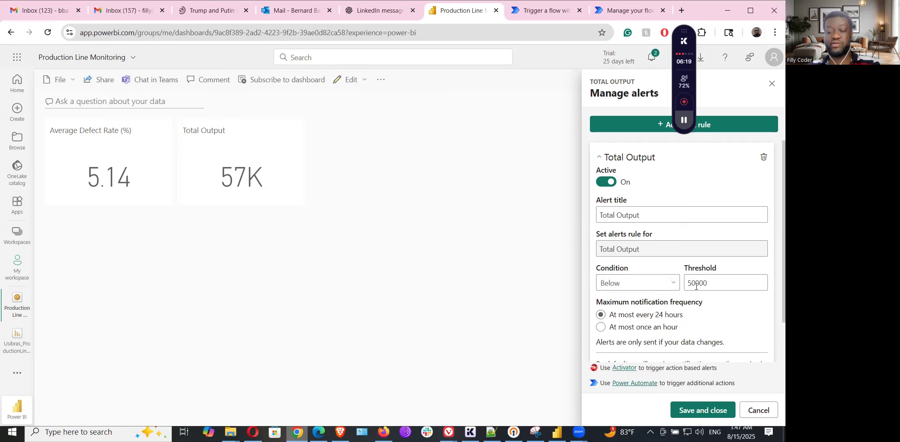
pyautogui.scroll(-2, 712, 309)
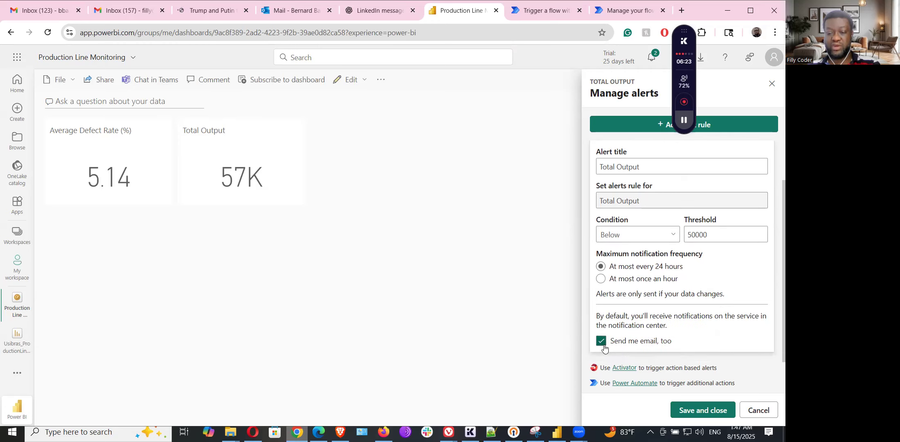
pyautogui.click(702, 411)
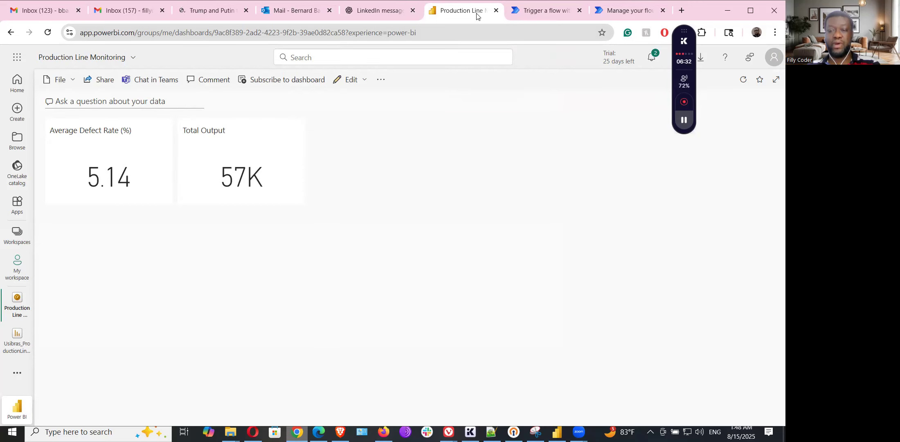
# Step: Close the 'Trigger a flow' template tab and the 'Manage your flows' tab
pyautogui.click(539, 13)
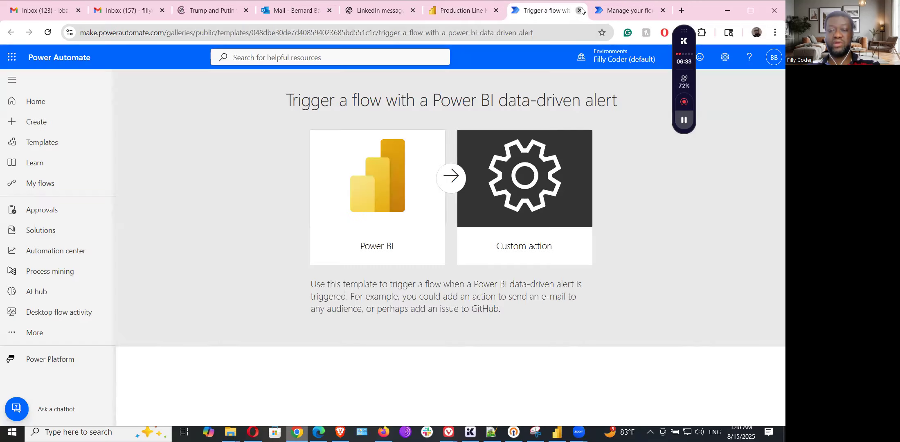
pyautogui.click(579, 11)
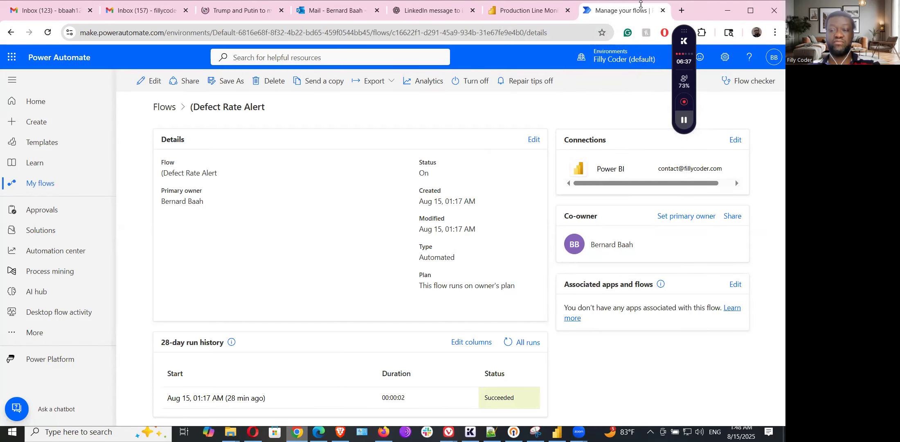
pyautogui.click(662, 10)
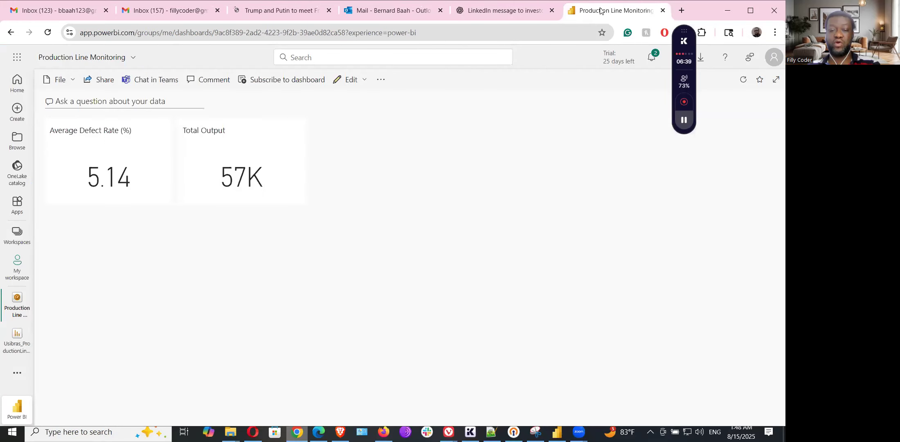
# Step: Launch Power Automate from the saved Total Output alert rule's settings
pyautogui.click(288, 131)
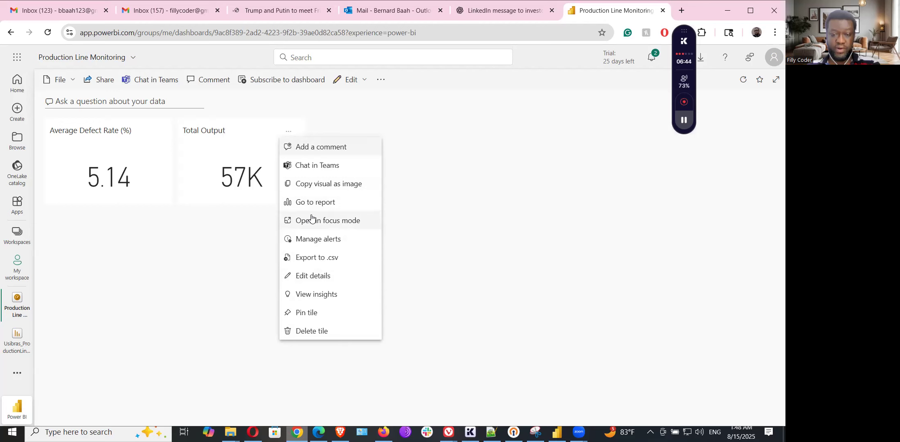
pyautogui.click(314, 239)
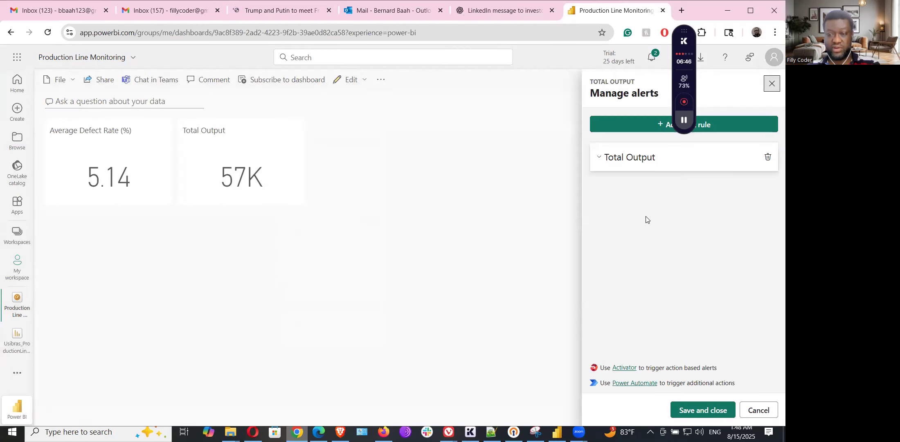
pyautogui.click(597, 161)
pyautogui.scroll(-2, 669, 255)
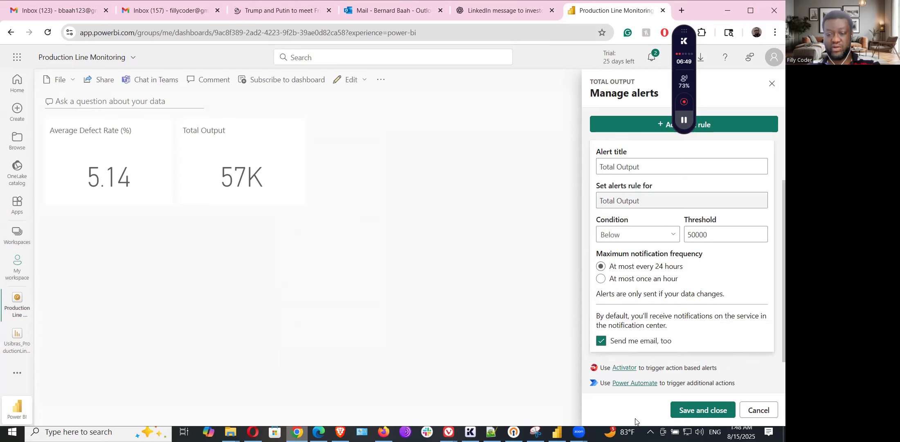
pyautogui.click(635, 385)
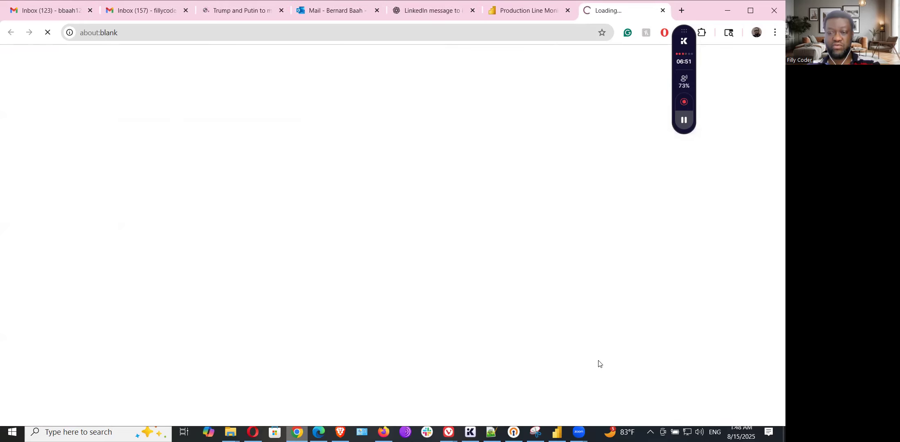
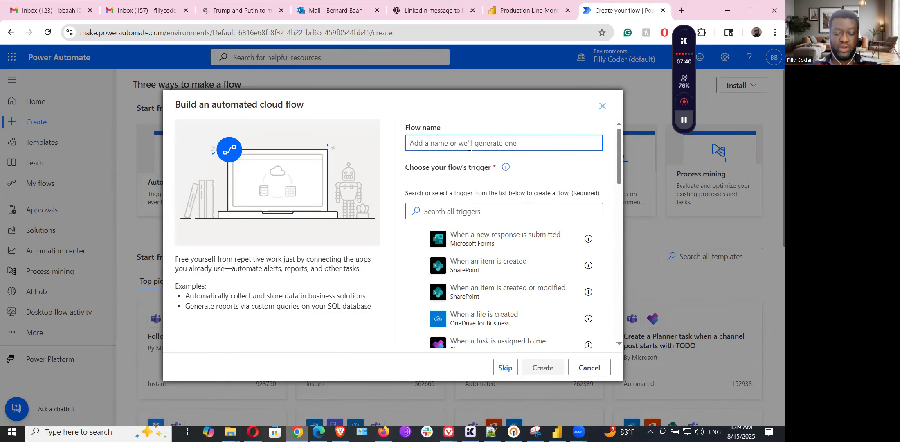
# Step: Name the flow 'Total Output below threshold' and bring up the ChatGPT guide's Section 4
pyautogui.write('Total Output')
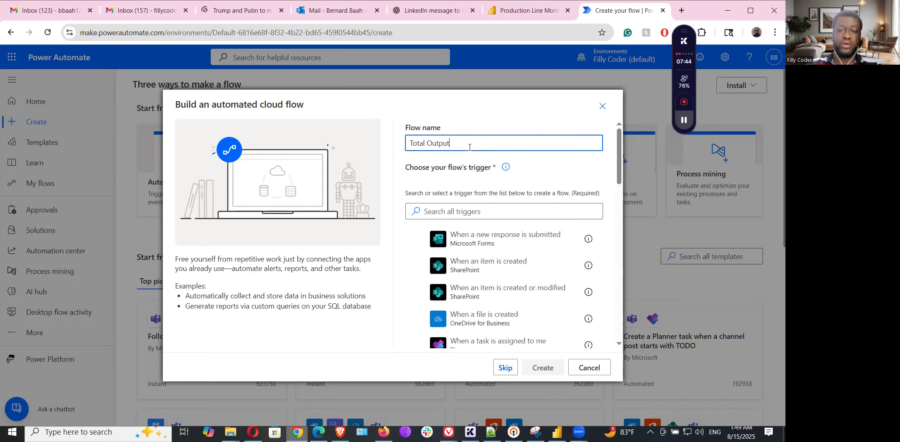
pyautogui.write(' below')
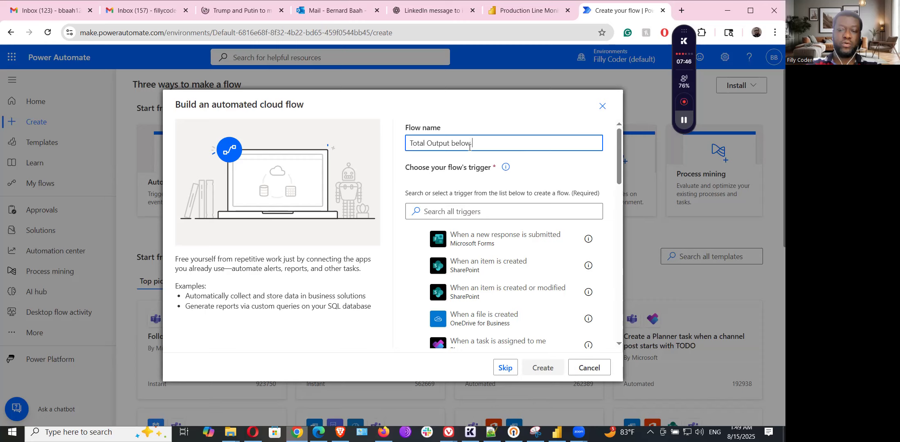
pyautogui.write(' threshhold')
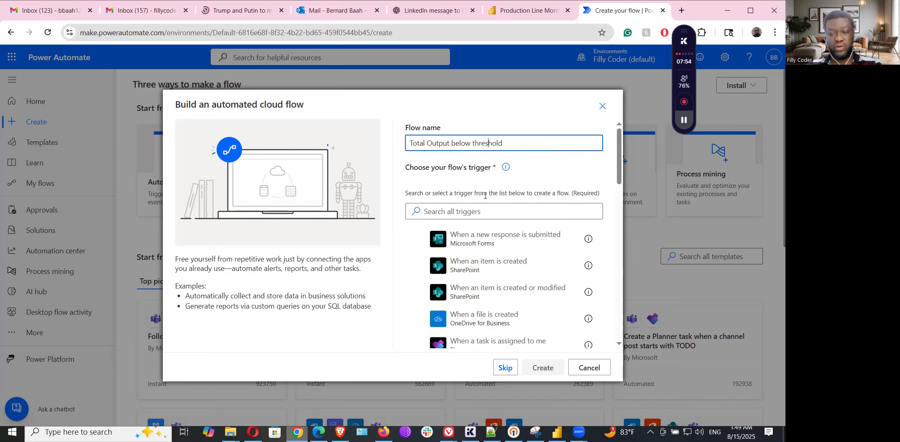
pyautogui.click(478, 207)
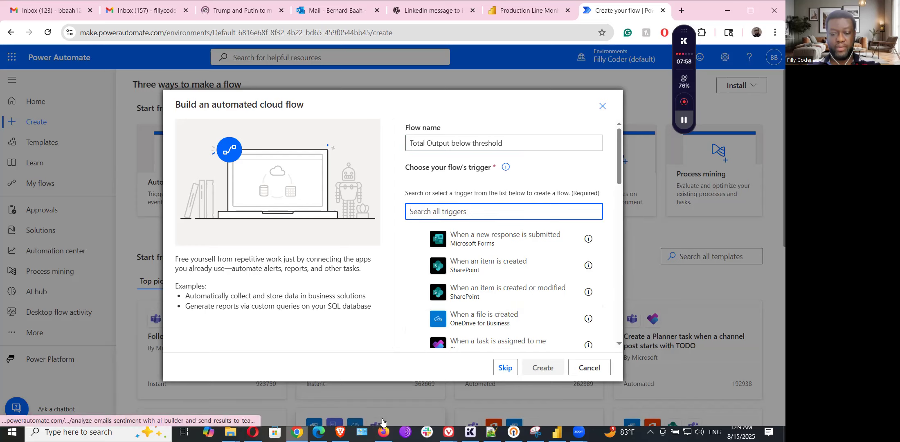
pyautogui.click(448, 431)
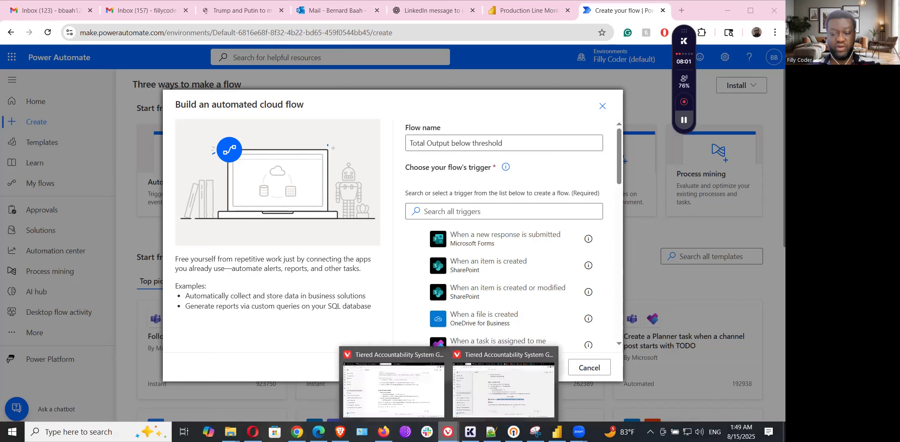
pyautogui.click(503, 360)
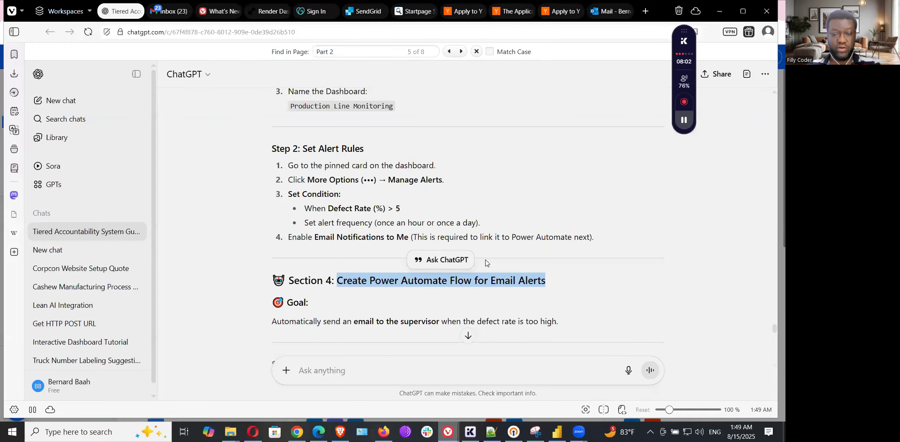
# Step: Copy the Power BI data-driven alert trigger name from the guide and return to Power Automate
pyautogui.scroll(10, 364, 214)
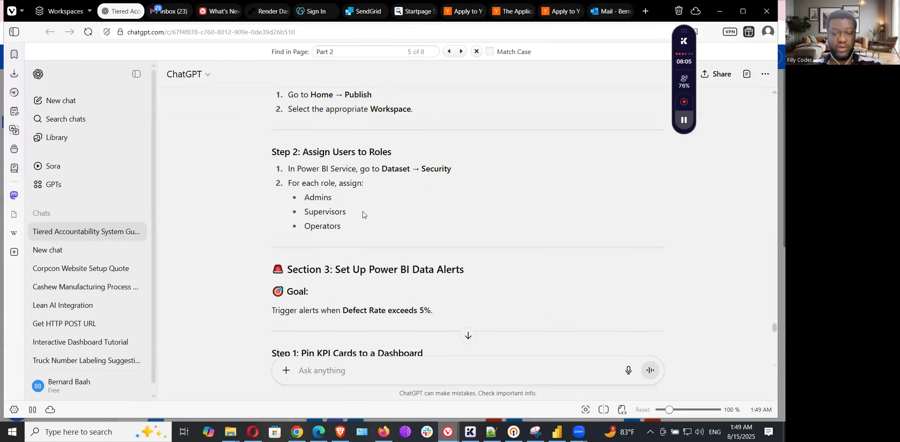
pyautogui.scroll(4, 363, 215)
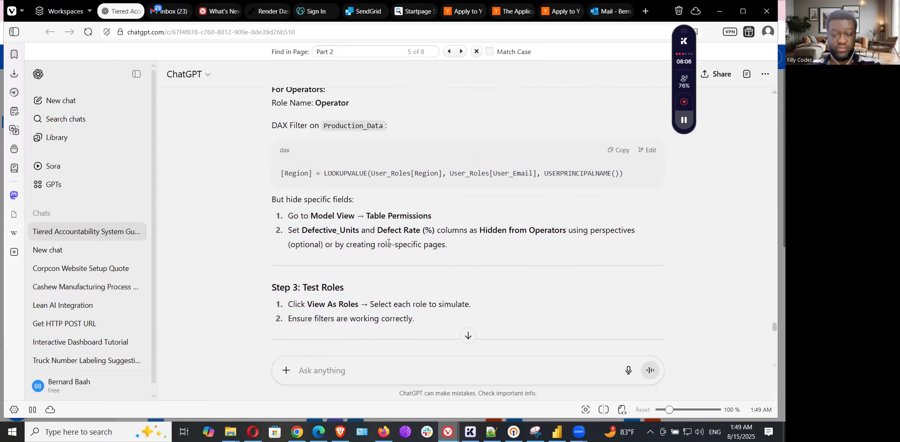
pyautogui.scroll(-14, 392, 240)
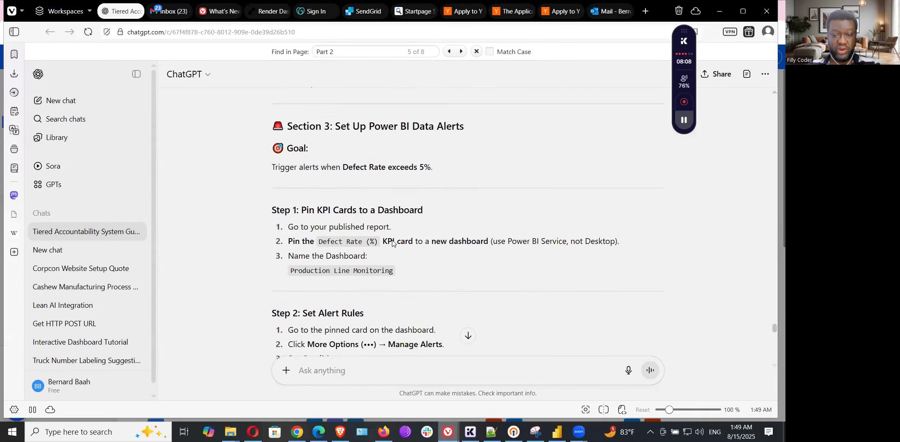
pyautogui.scroll(-5, 392, 242)
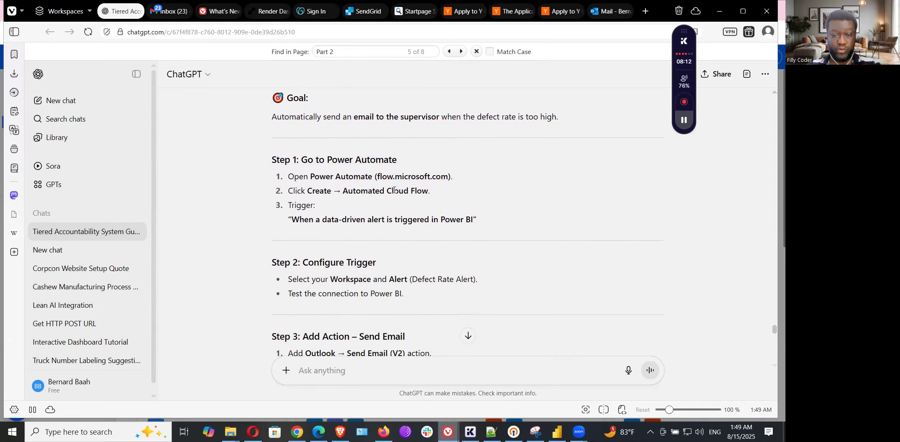
pyautogui.scroll(-5, 421, 202)
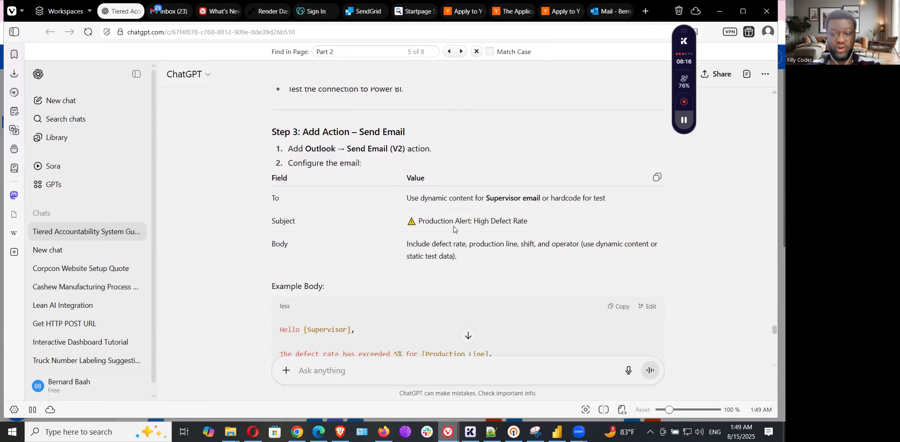
pyautogui.scroll(3, 435, 224)
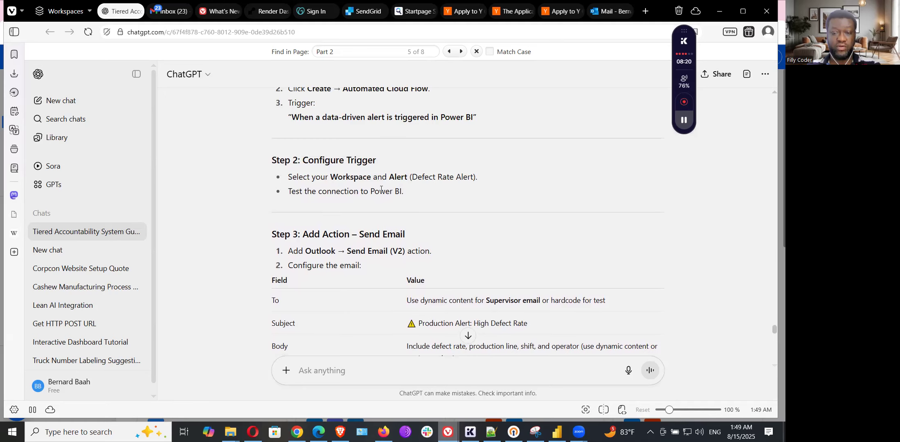
pyautogui.scroll(1, 380, 189)
pyautogui.moveTo(293, 169); pyautogui.dragTo(474, 169)
pyautogui.rightClick(457, 165)
pyautogui.click(464, 176)
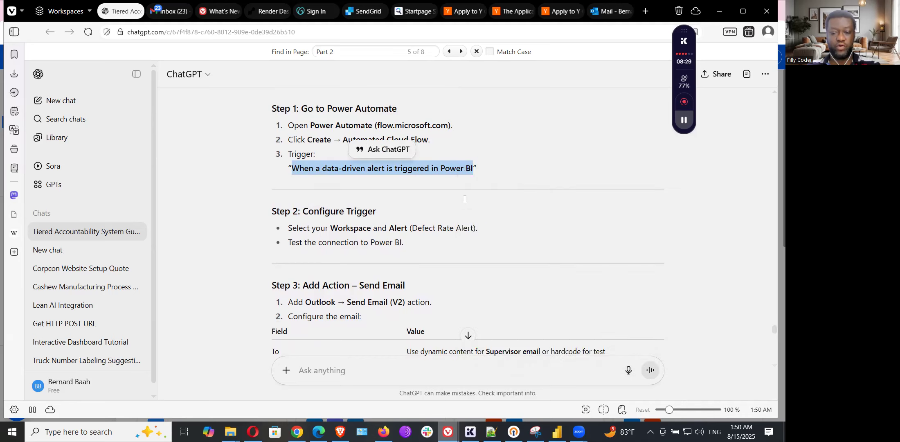
pyautogui.moveTo(297, 431)
pyautogui.click(321, 383)
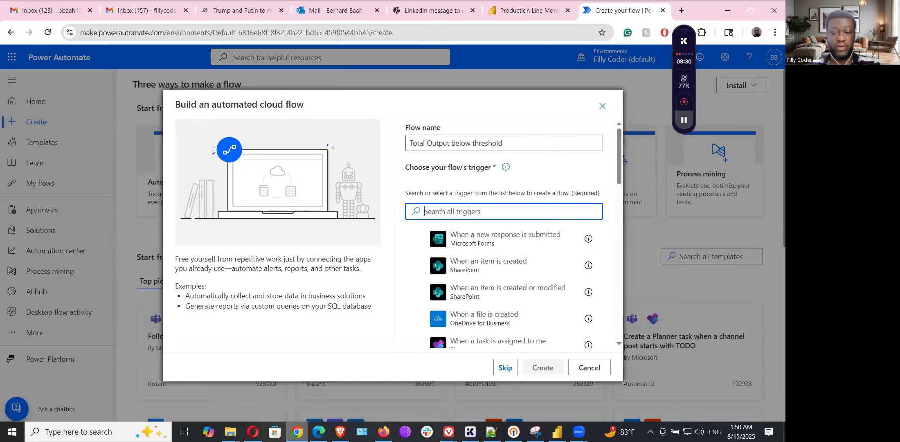
# Step: Create the flow with Power BI's 'When a data driven alert is triggered' trigger
pyautogui.hotkey('ctrl', 'v')
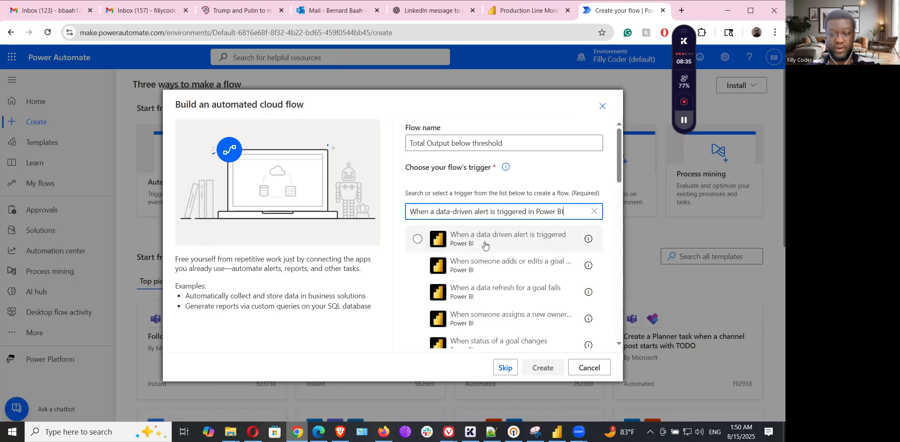
pyautogui.click(484, 244)
pyautogui.click(542, 367)
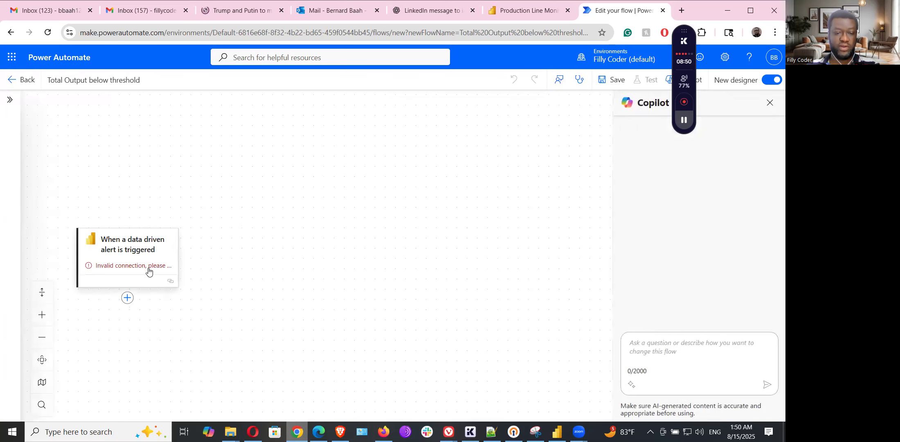
# Step: Set the trigger's Alert Id to the Total Output alert and collapse its settings panel
pyautogui.click(149, 270)
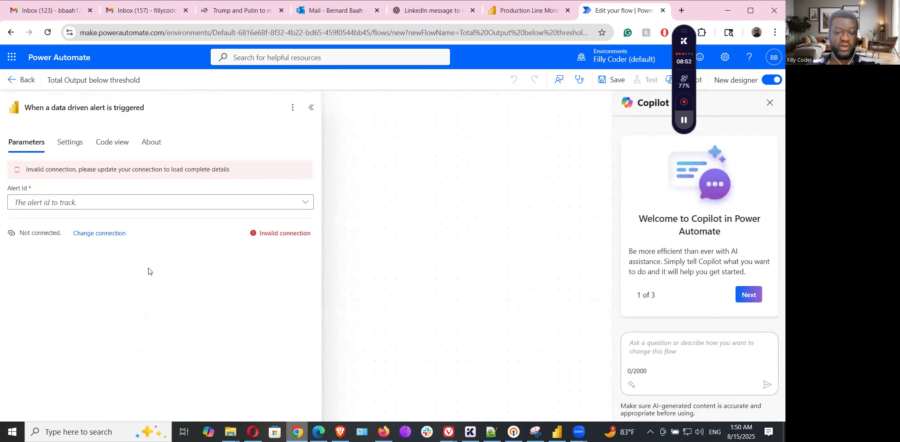
pyautogui.click(177, 187)
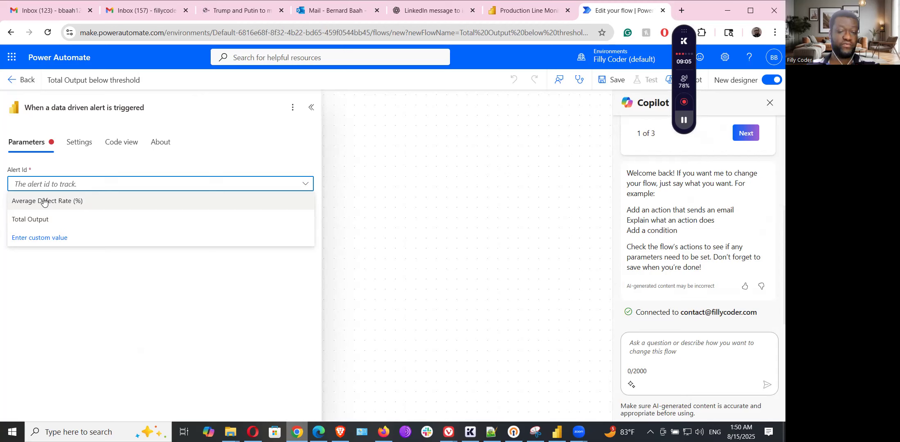
pyautogui.click(36, 220)
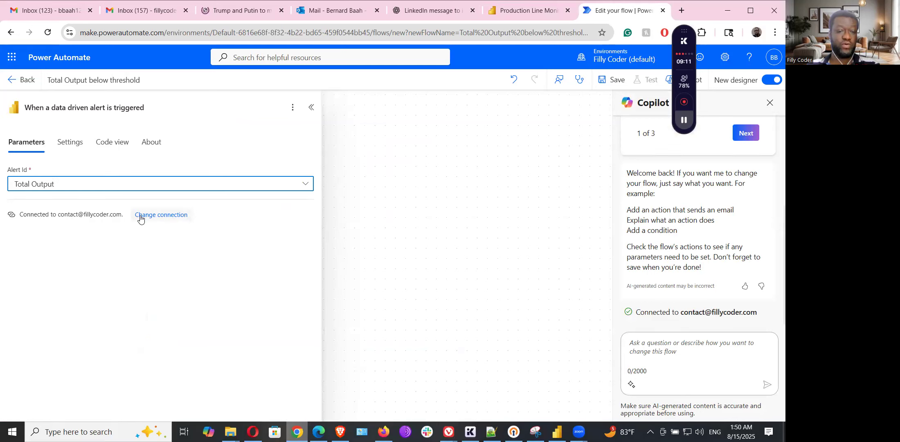
pyautogui.click(310, 108)
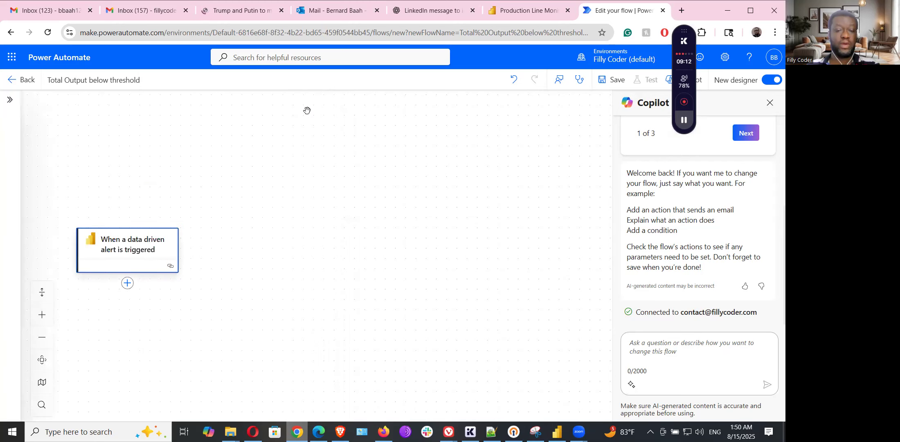
# Step: Start adding a new action after the trigger and switch back to the ChatGPT guide
pyautogui.click(125, 283)
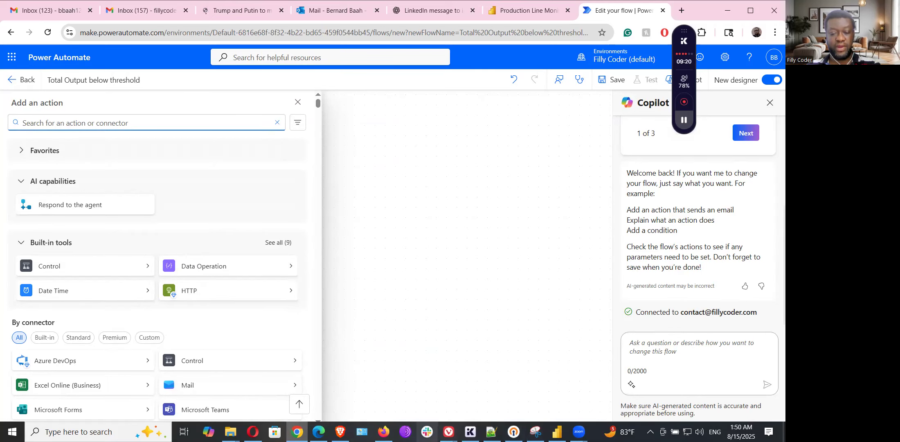
pyautogui.click(448, 432)
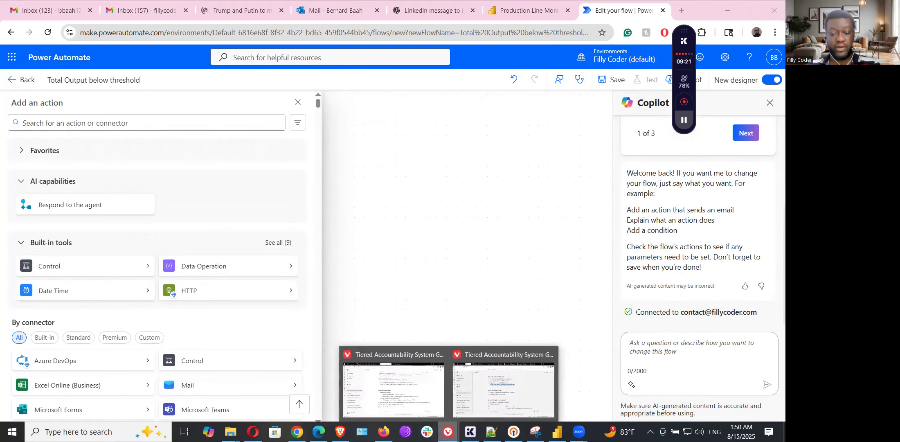
pyautogui.click(514, 393)
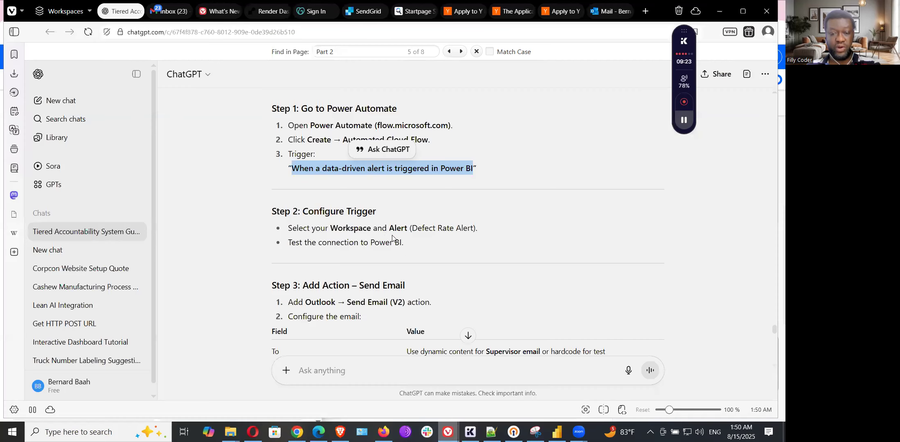
# Step: Copy 'Send Email (V2)' from the guide and return to the Power Automate action picker
pyautogui.click(332, 230)
pyautogui.moveTo(348, 304); pyautogui.dragTo(400, 303)
pyautogui.rightClick(400, 303)
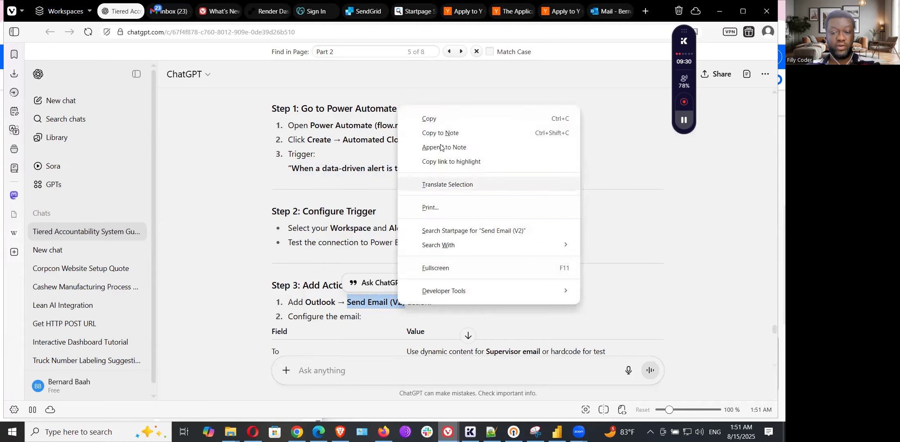
pyautogui.click(433, 115)
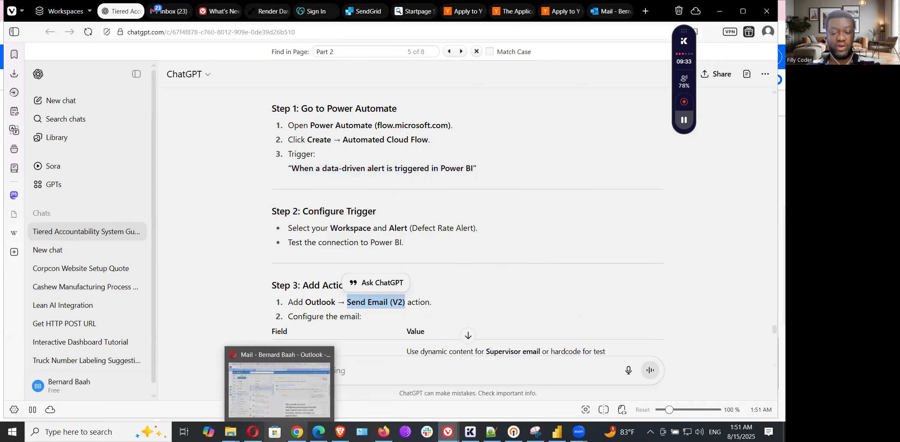
pyautogui.moveTo(297, 431)
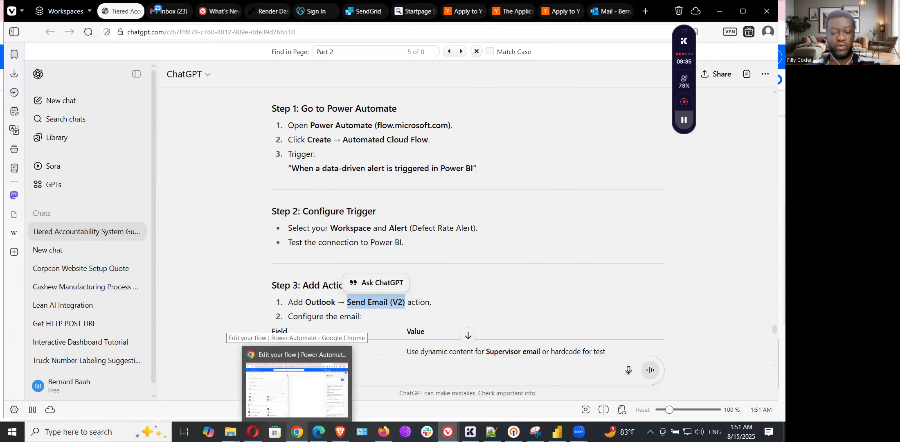
pyautogui.click(296, 388)
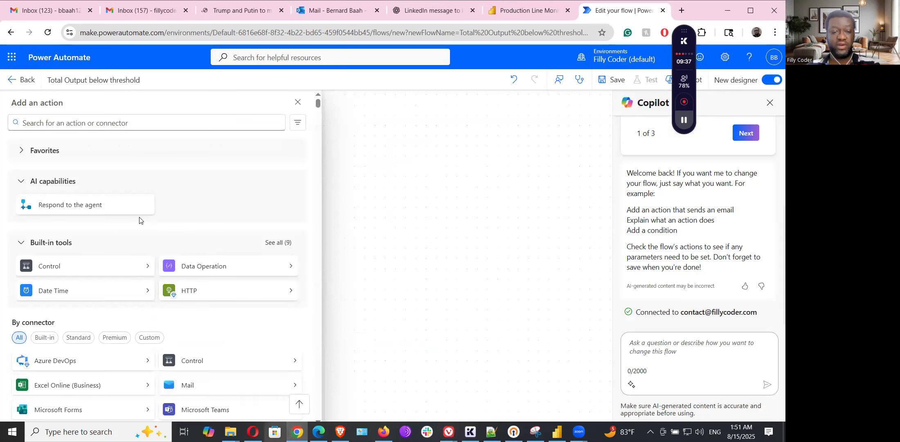
# Step: Add the Office 365 Outlook 'Send an email (V2)' action by searching for it
pyautogui.click(121, 123)
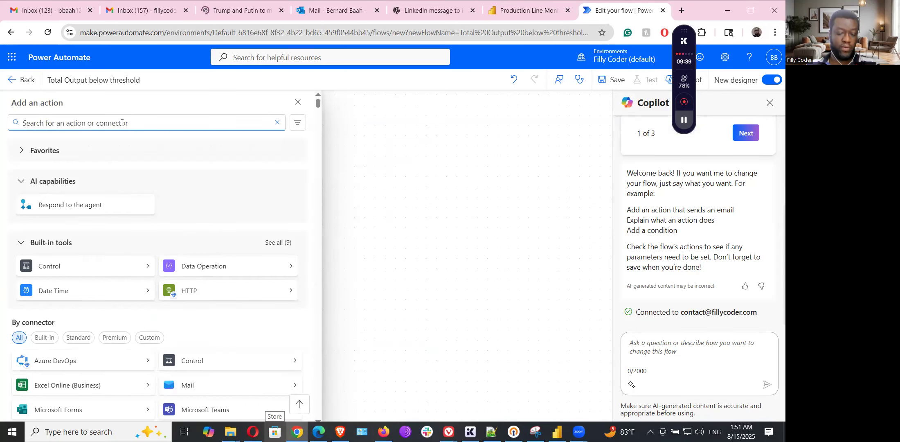
pyautogui.hotkey('ctrl', 'v')
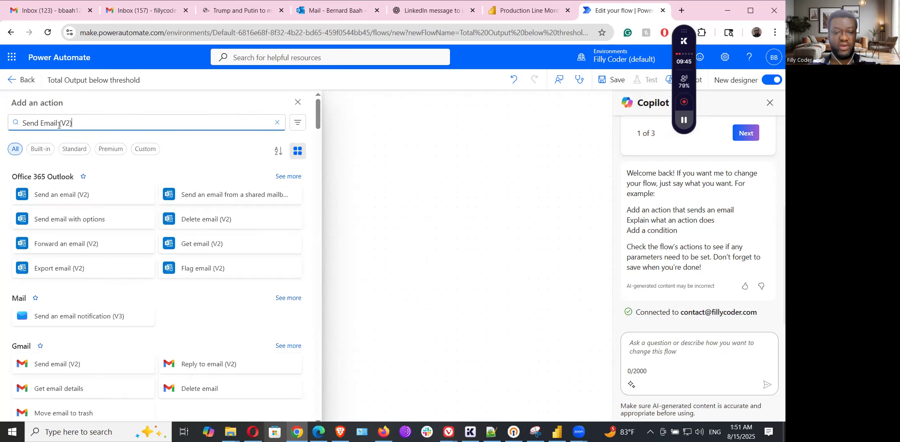
pyautogui.click(60, 196)
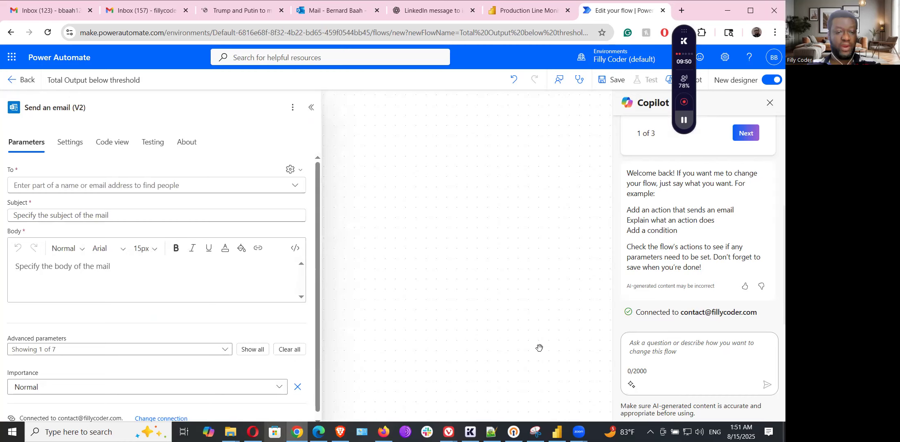
# Step: Enter the recipient's e-mail address in the To field and confirm it
pyautogui.click(195, 185)
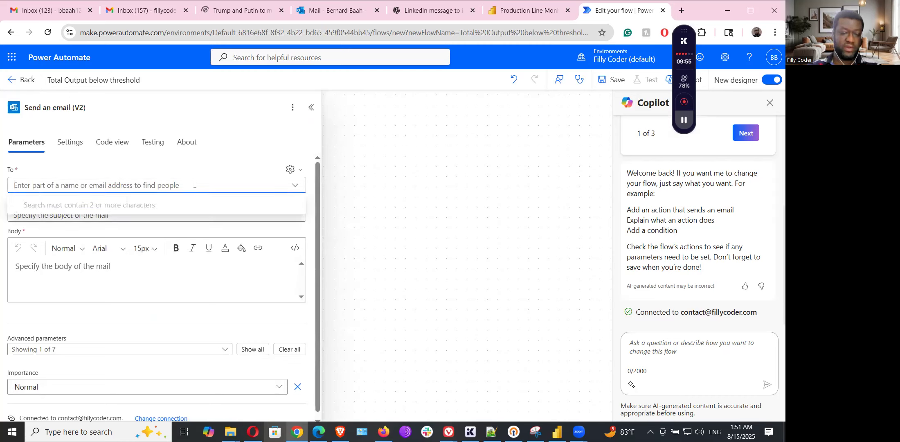
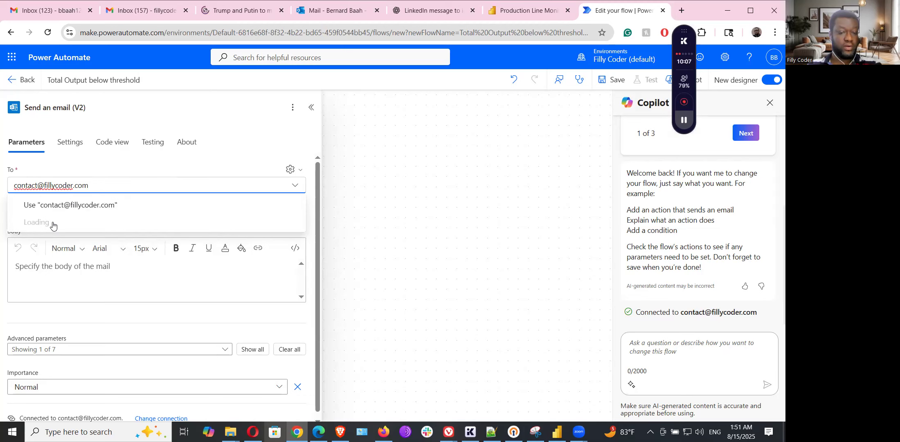
pyautogui.click(75, 204)
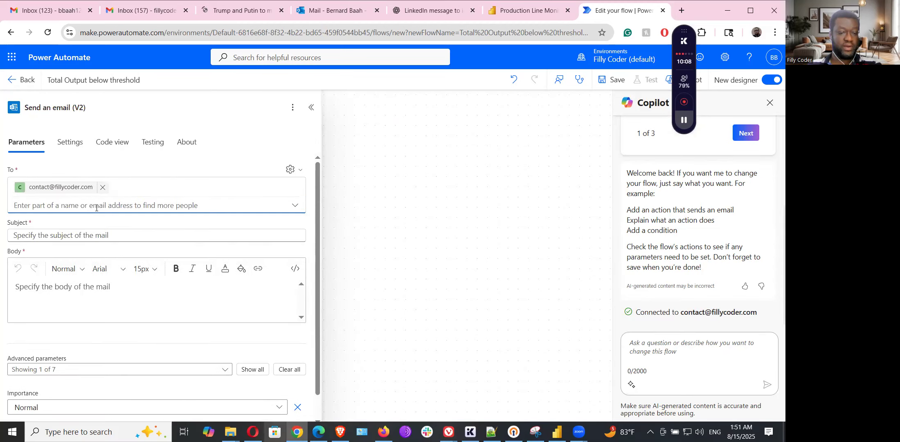
pyautogui.click(60, 233)
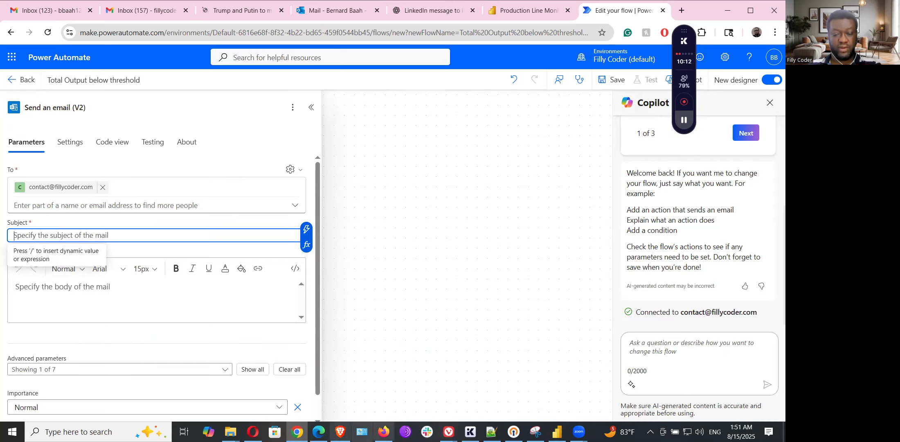
# Step: Copy the guide's suggested subject 'Production Alert: High Defect Rate' and return to the email step
pyautogui.moveTo(448, 431)
pyautogui.click(497, 376)
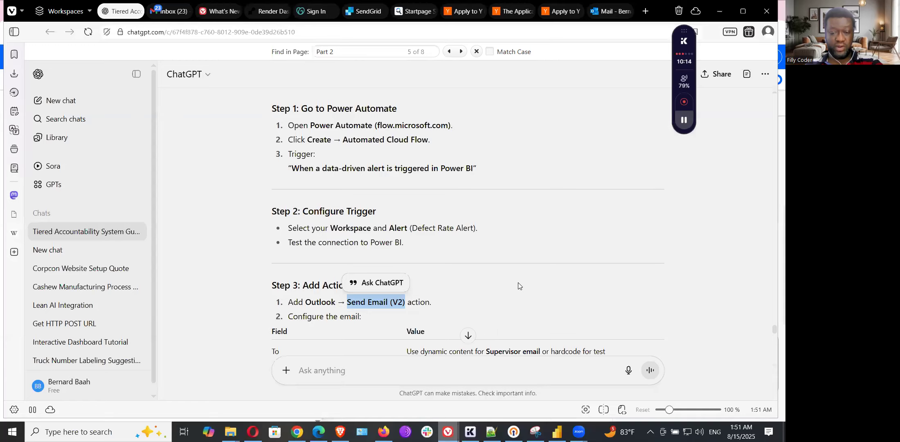
pyautogui.scroll(-1, 516, 282)
pyautogui.moveTo(408, 221); pyautogui.dragTo(534, 223)
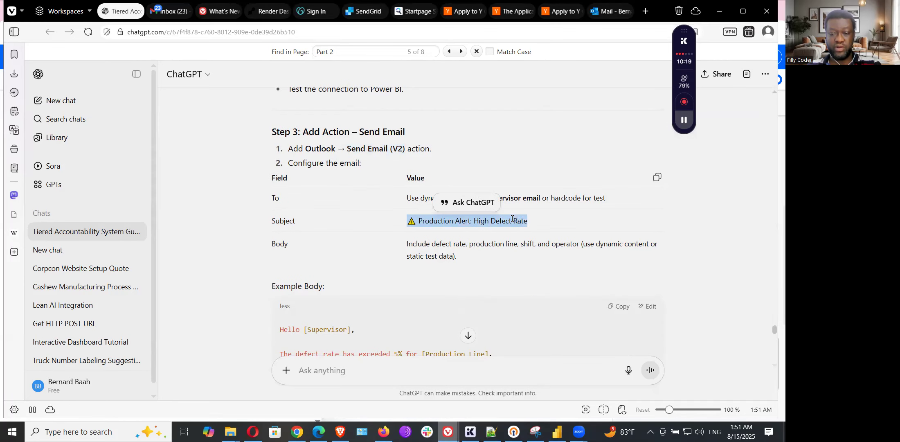
pyautogui.rightClick(511, 221)
pyautogui.click(532, 231)
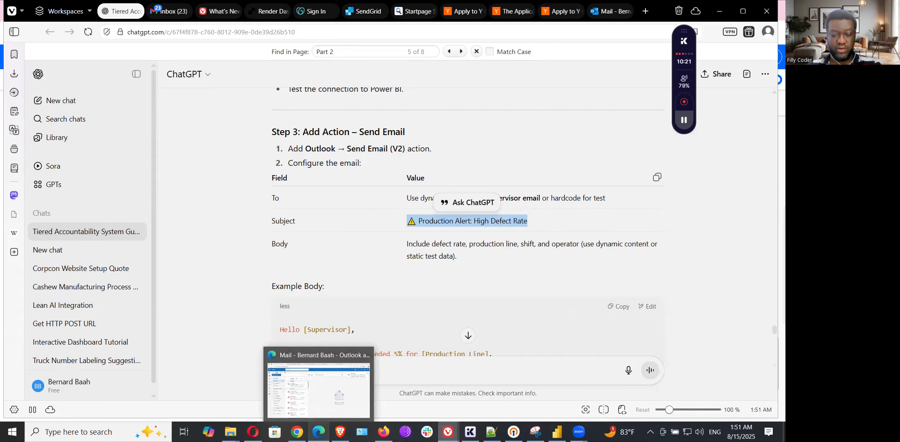
pyautogui.click(298, 431)
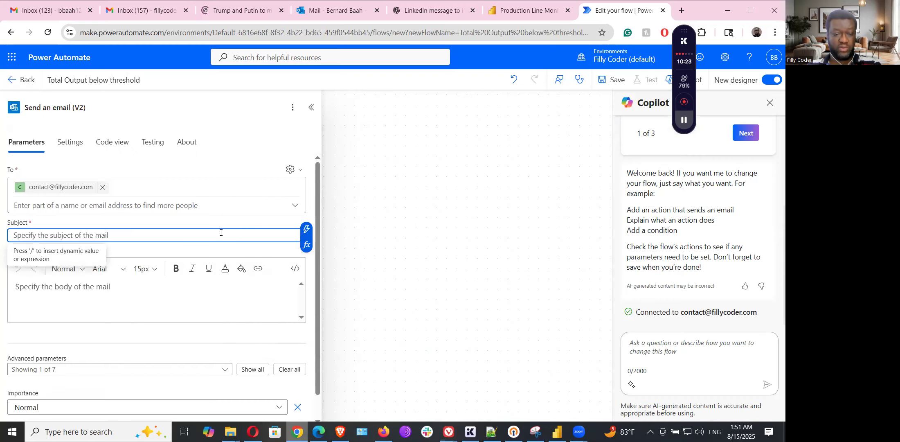
# Step: Paste the subject line, then copy the guide's example email body and return to the editor
pyautogui.hotkey('ctrl', 'v')
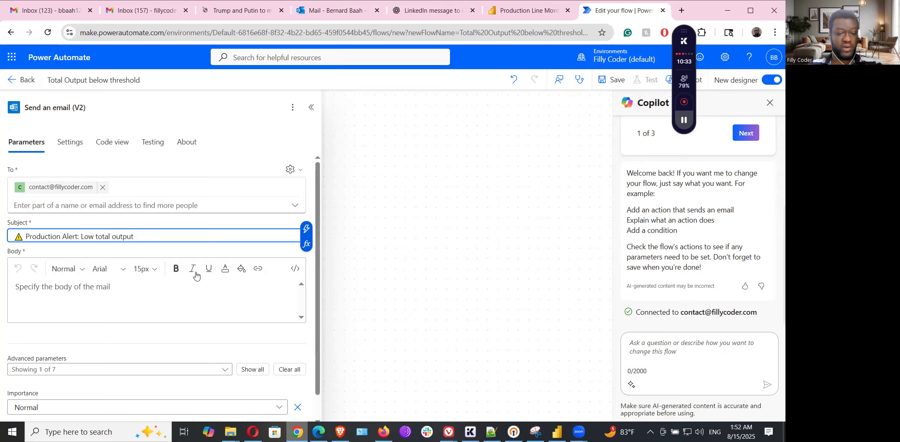
pyautogui.click(177, 299)
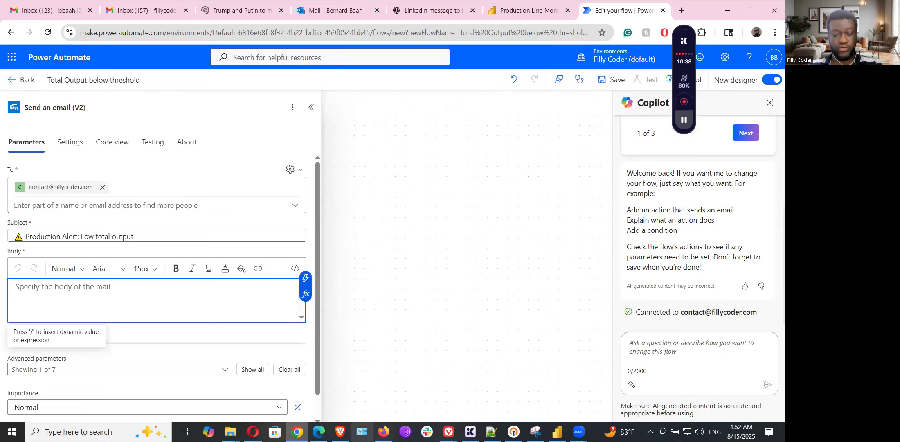
pyautogui.moveTo(447, 432)
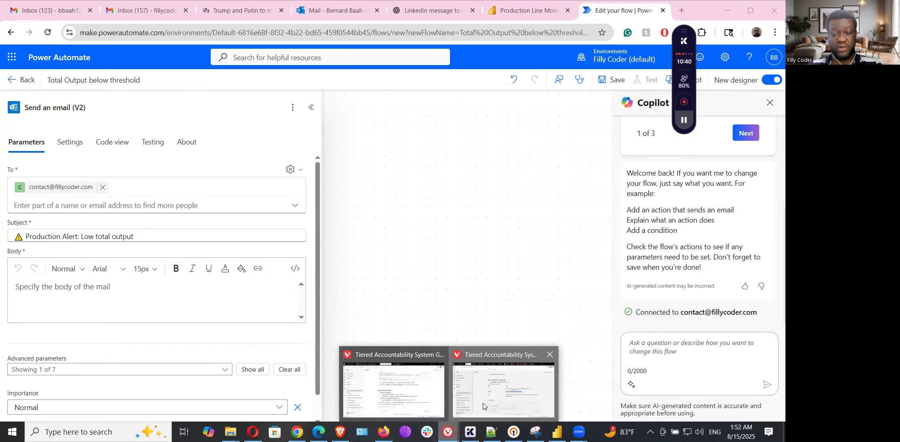
pyautogui.click(483, 392)
pyautogui.scroll(-3, 302, 231)
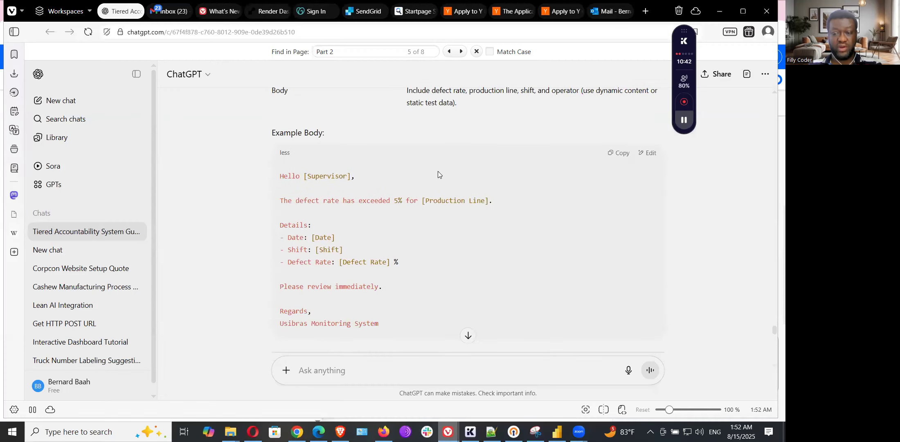
pyautogui.click(619, 157)
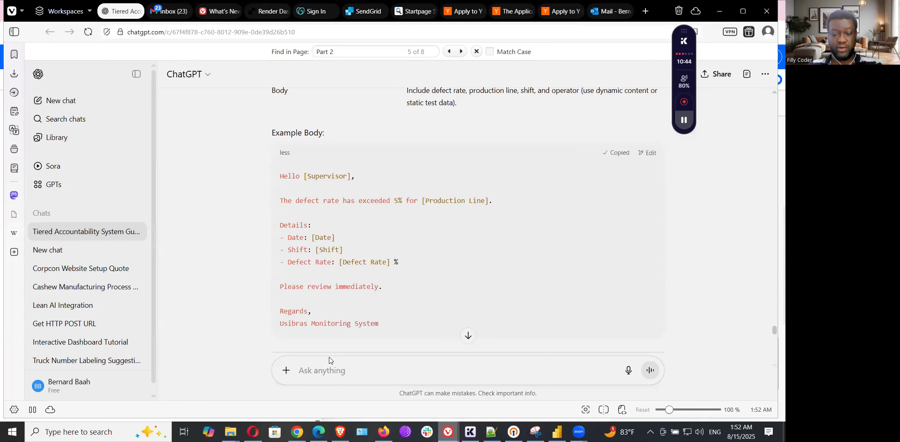
pyautogui.click(306, 429)
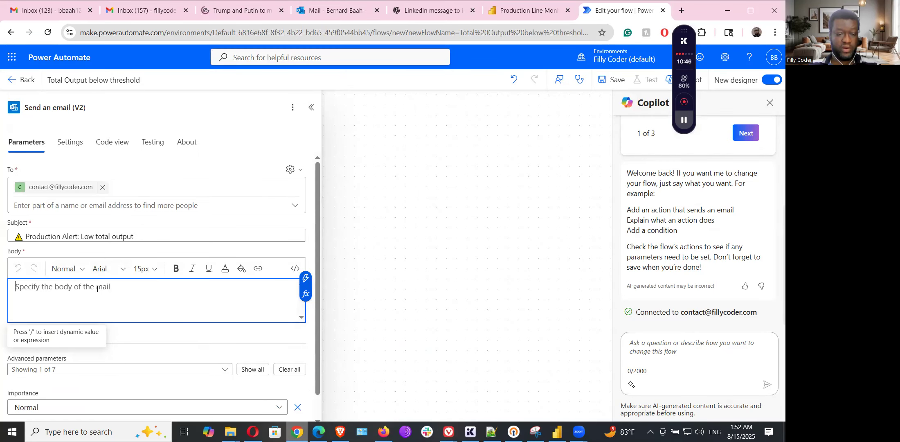
# Step: Paste the email body template and reword its opening to 'total output is below 50000'
pyautogui.hotkey('ctrl', 'v')
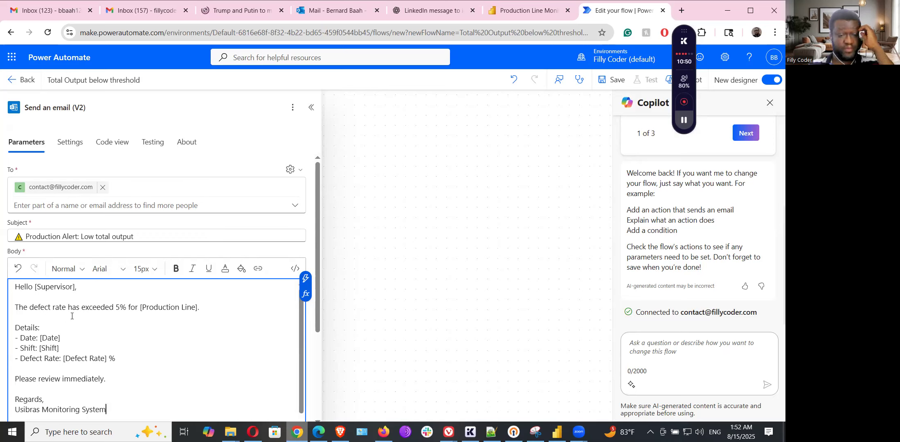
pyautogui.moveTo(30, 308); pyautogui.dragTo(126, 306)
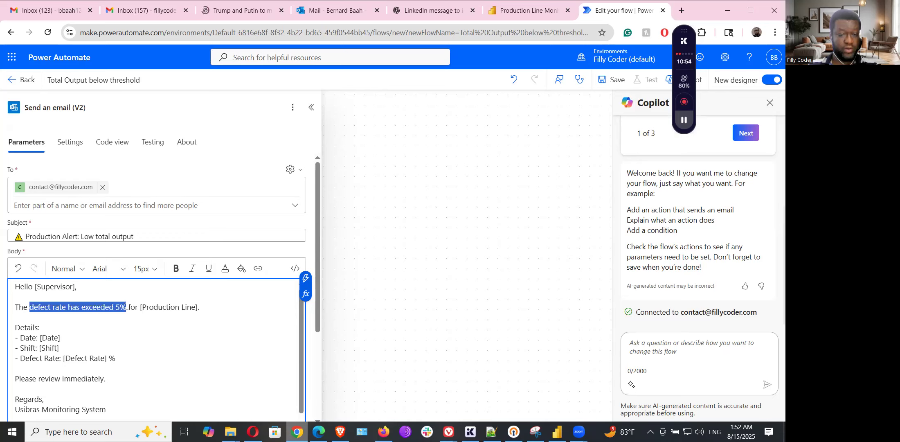
pyautogui.write('total out')
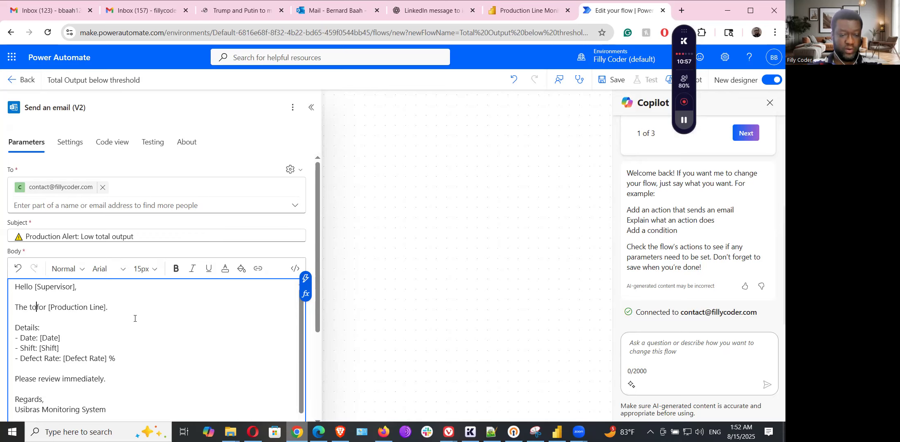
pyautogui.write('put is b')
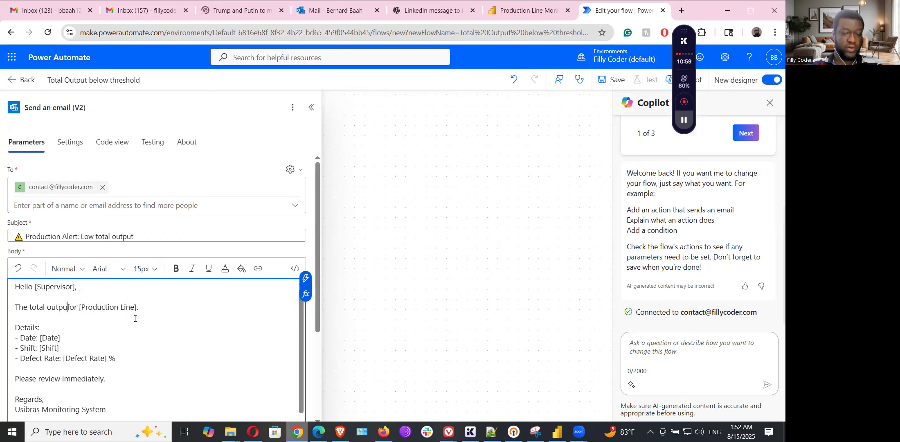
pyautogui.write('elow ')
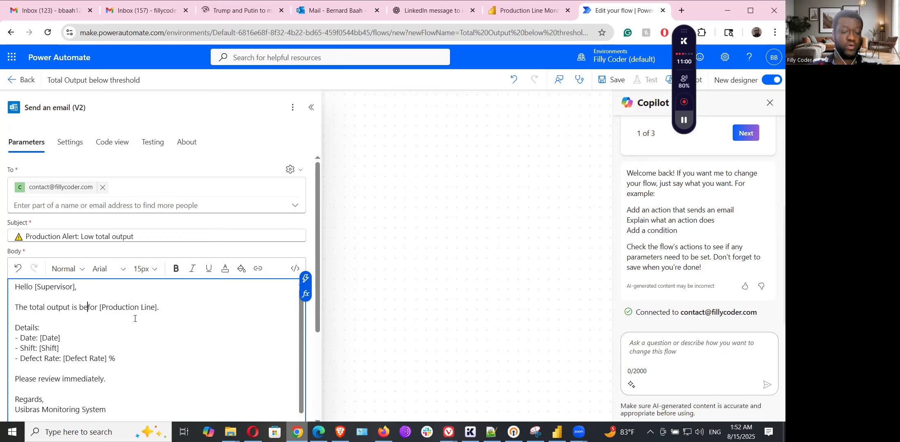
pyautogui.write('50')
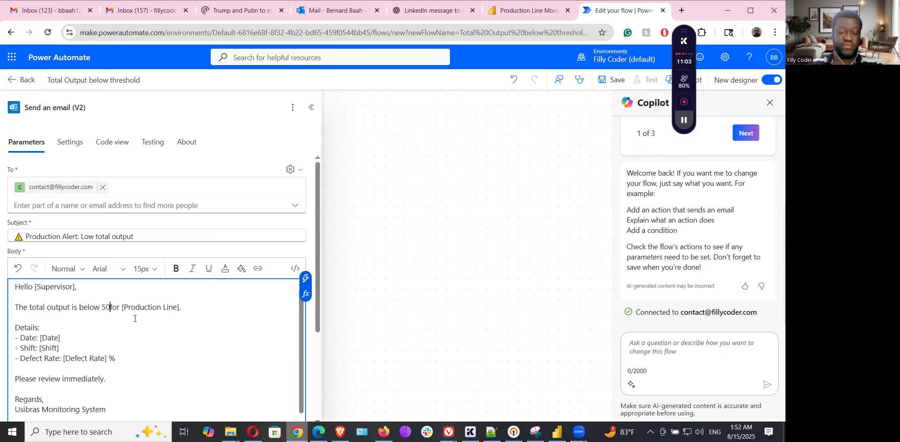
pyautogui.write('000')
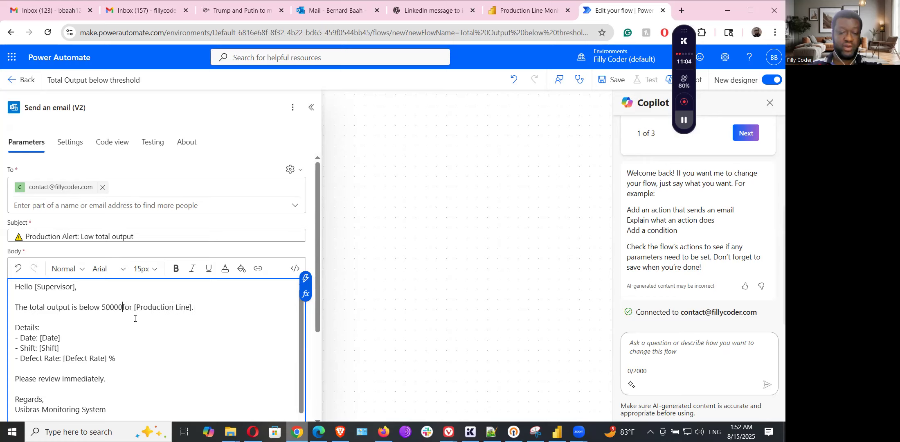
pyautogui.press('Delete')
pyautogui.press('Delete')
pyautogui.press('Delete')
pyautogui.press('Delete')
pyautogui.press('Delete')
pyautogui.press('Delete')
pyautogui.press('Delete')
pyautogui.press('Delete')
pyautogui.press('Delete')
pyautogui.press('Delete')
pyautogui.press('Delete')
pyautogui.press('Delete')
pyautogui.press('Delete')
pyautogui.press('Delete')
pyautogui.press('Delete')
pyautogui.press('Delete')
pyautogui.press('Delete')
pyautogui.press('Delete')
pyautogui.press('Delete')
pyautogui.press('Delete')
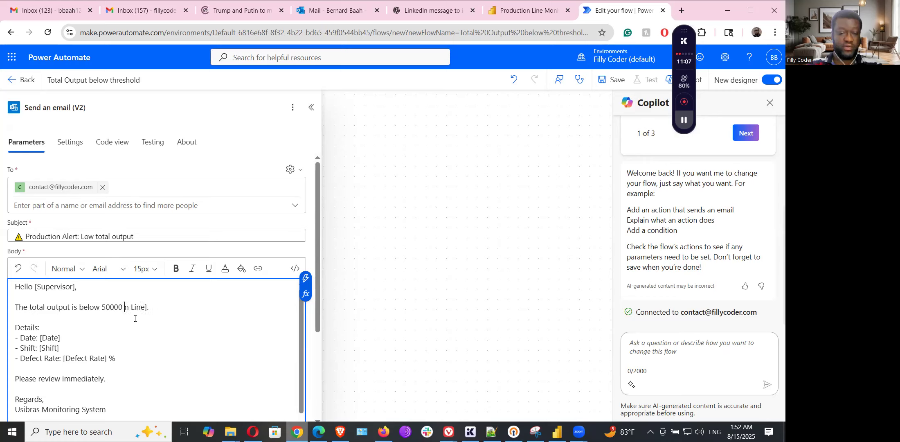
pyautogui.press('BackSpace')
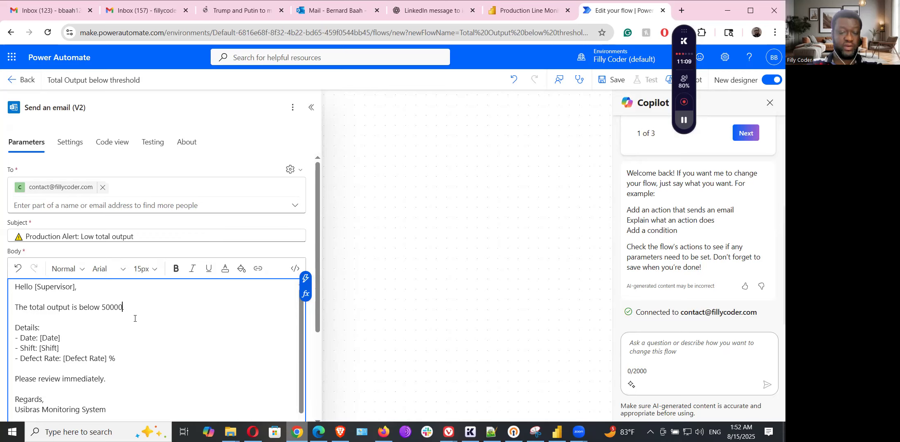
pyautogui.moveTo(46, 337); pyautogui.dragTo(49, 337)
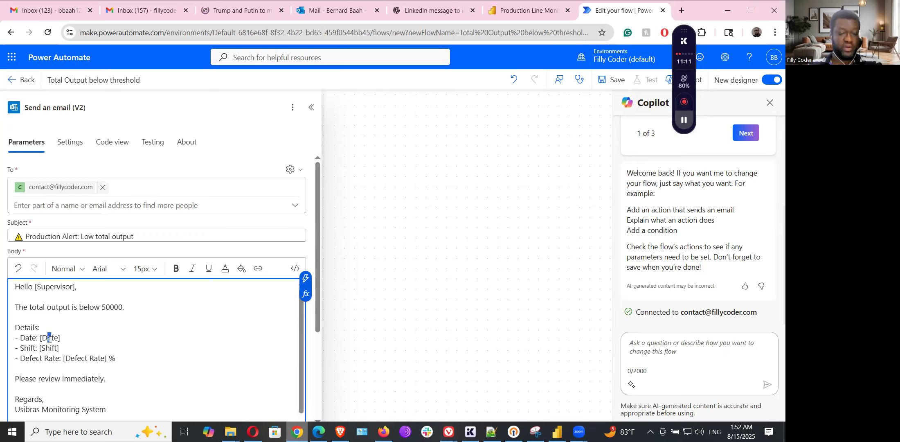
pyautogui.click(32, 329)
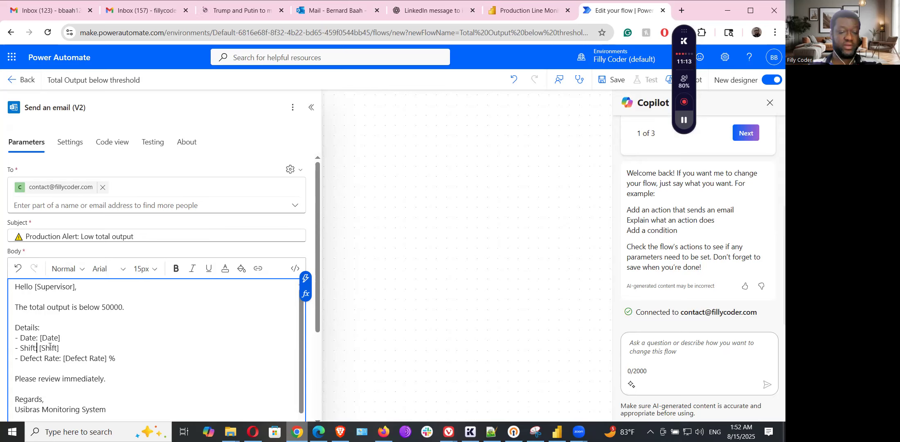
pyautogui.scroll(-1, 94, 356)
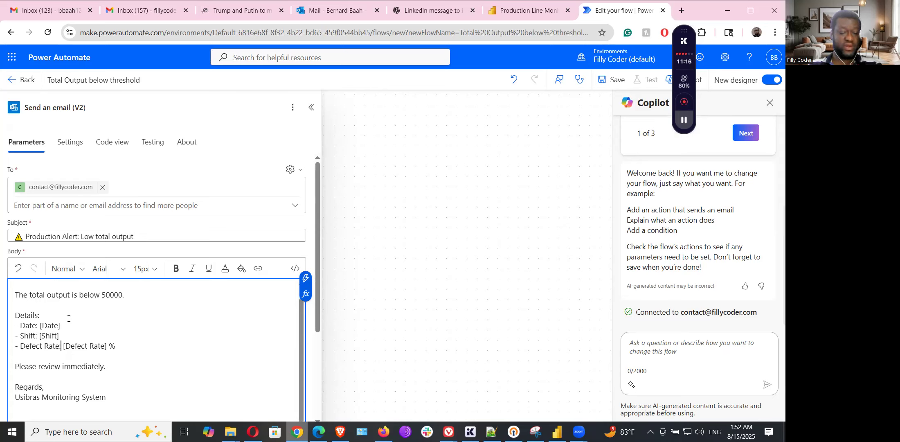
pyautogui.scroll(1, 162, 368)
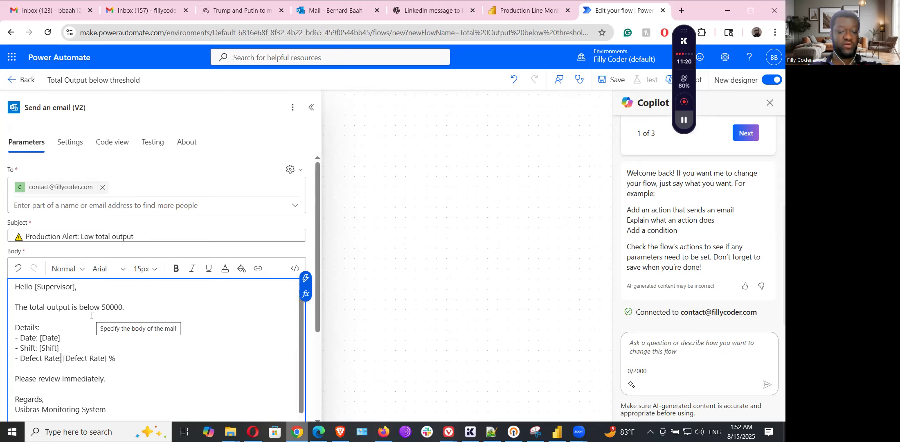
pyautogui.scroll(-5, 199, 311)
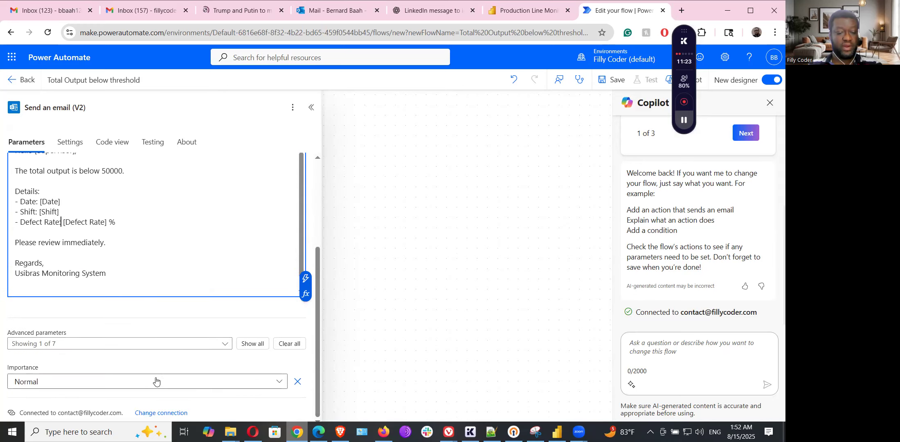
# Step: Set the email Importance to High and collapse the action panel
pyautogui.click(79, 383)
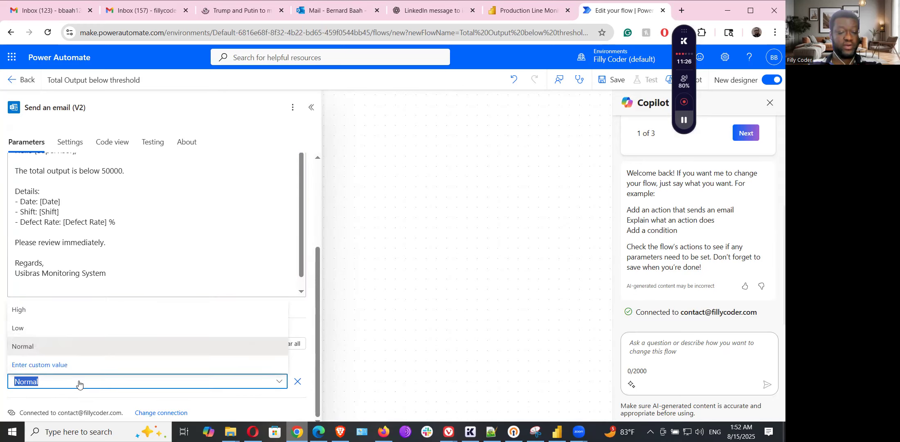
pyautogui.click(22, 310)
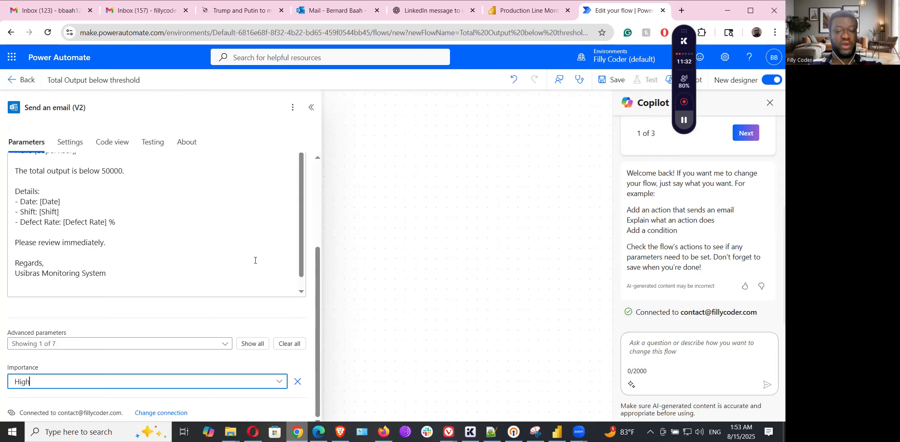
pyautogui.click(311, 107)
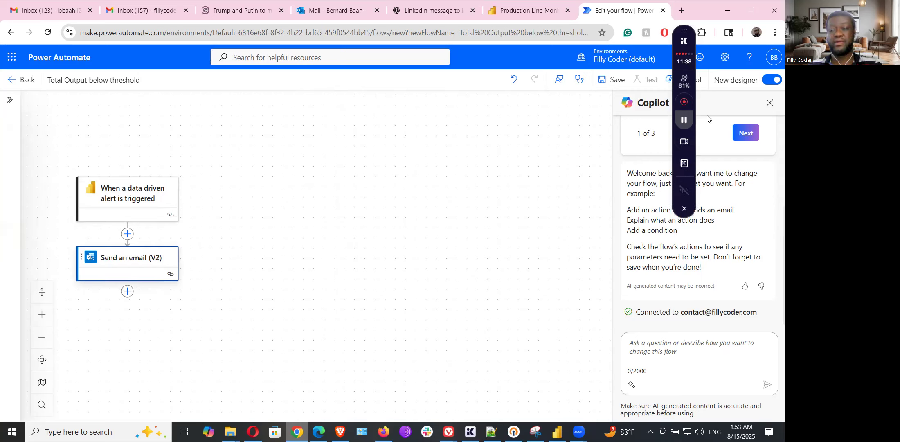
# Step: Save the 'Total Output below threshold' flow and launch a manual test that waits for the Power BI alert
pyautogui.moveTo(683, 31); pyautogui.dragTo(750, 6)
pyautogui.click(611, 79)
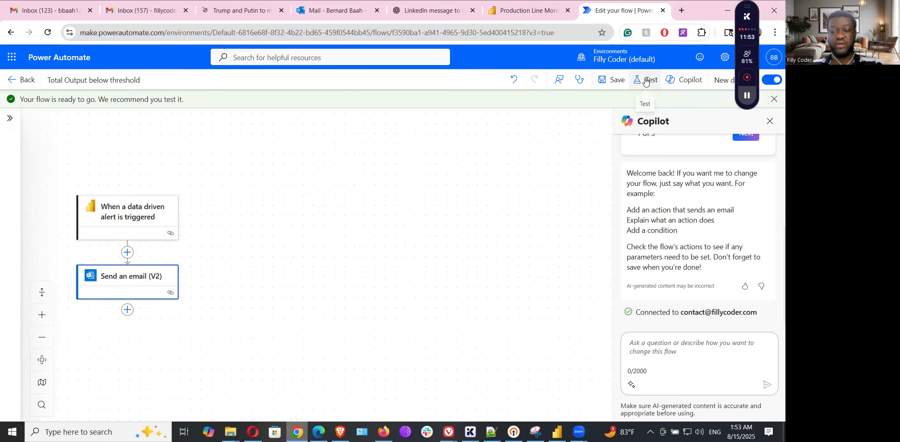
pyautogui.click(645, 82)
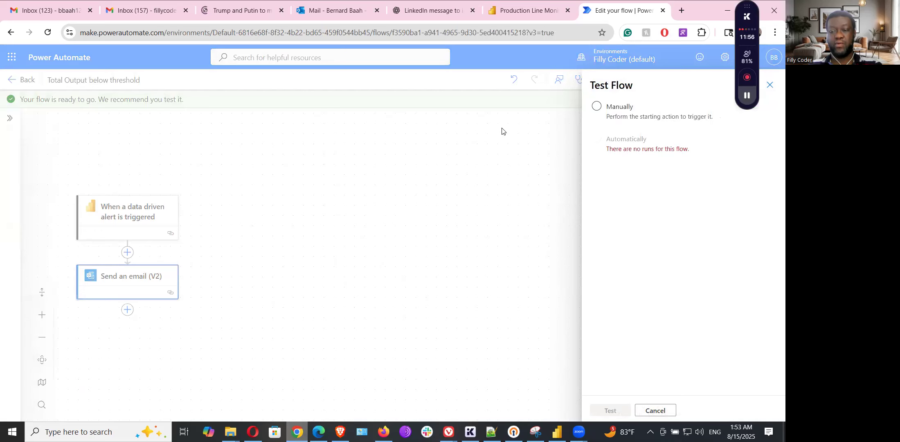
pyautogui.click(596, 107)
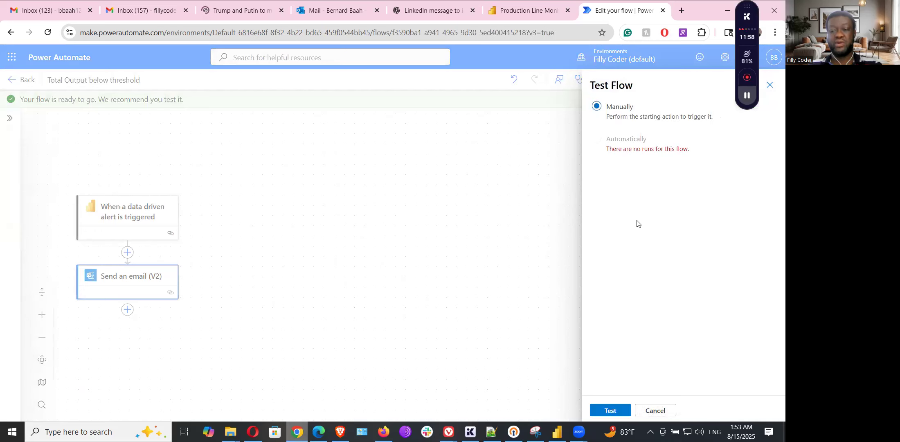
pyautogui.click(610, 412)
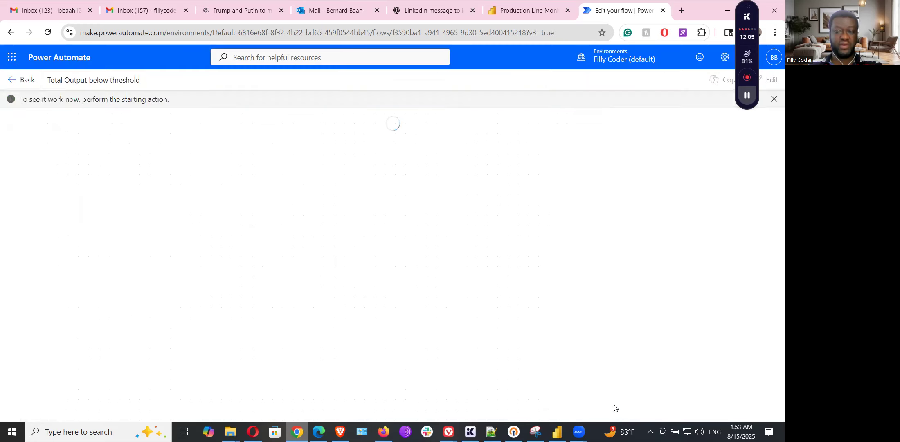